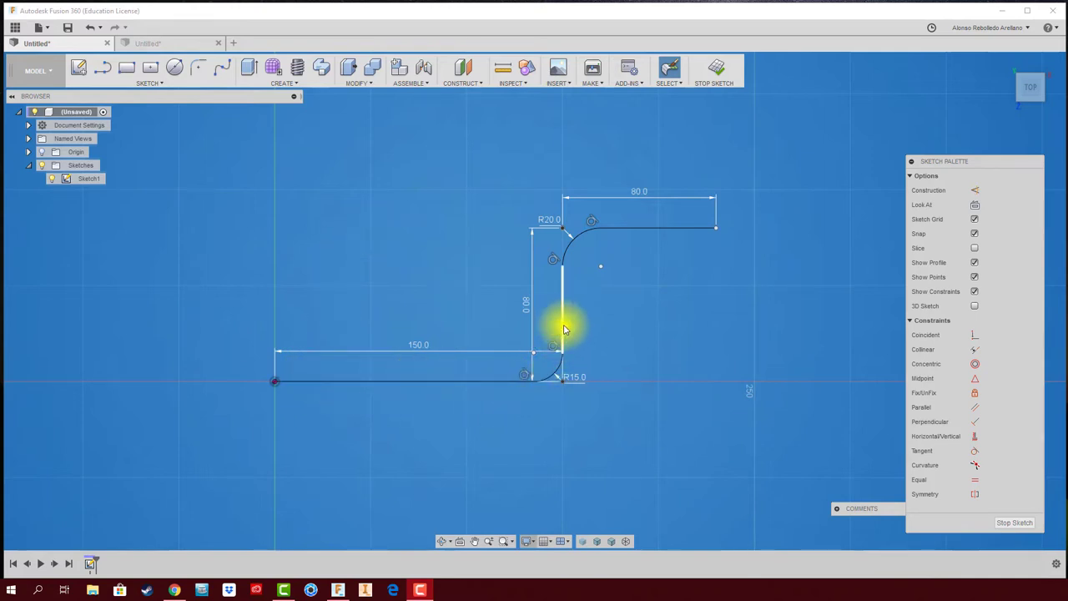
Finish the S-path sketch, then sketch a small circle at the origin of a plane perpendicular to the path start
left_click(716, 72)
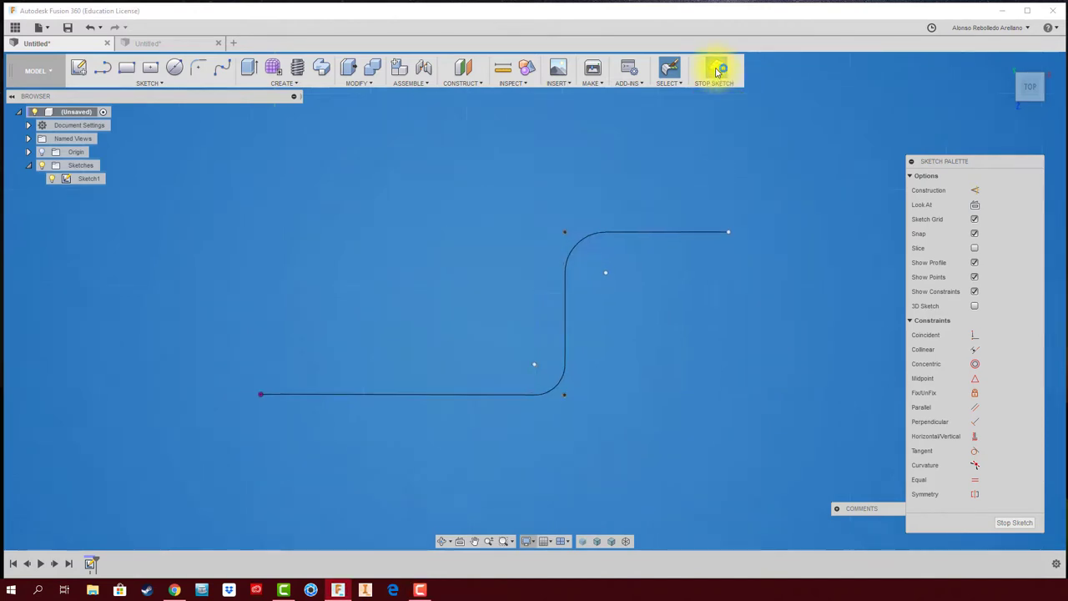
middle_click_drag(605, 254, 644, 220)
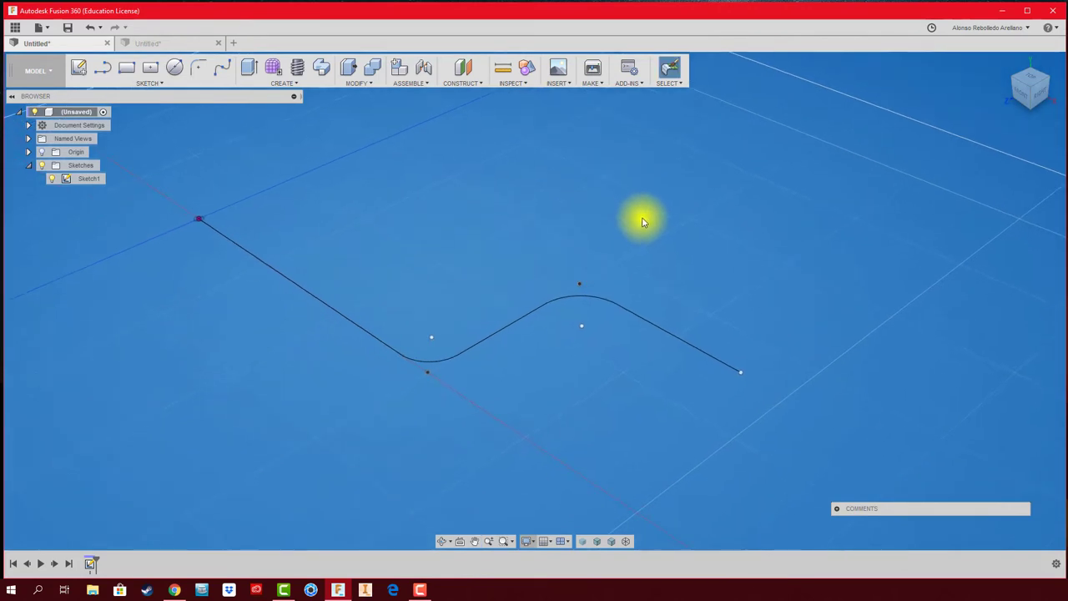
left_click(81, 67)
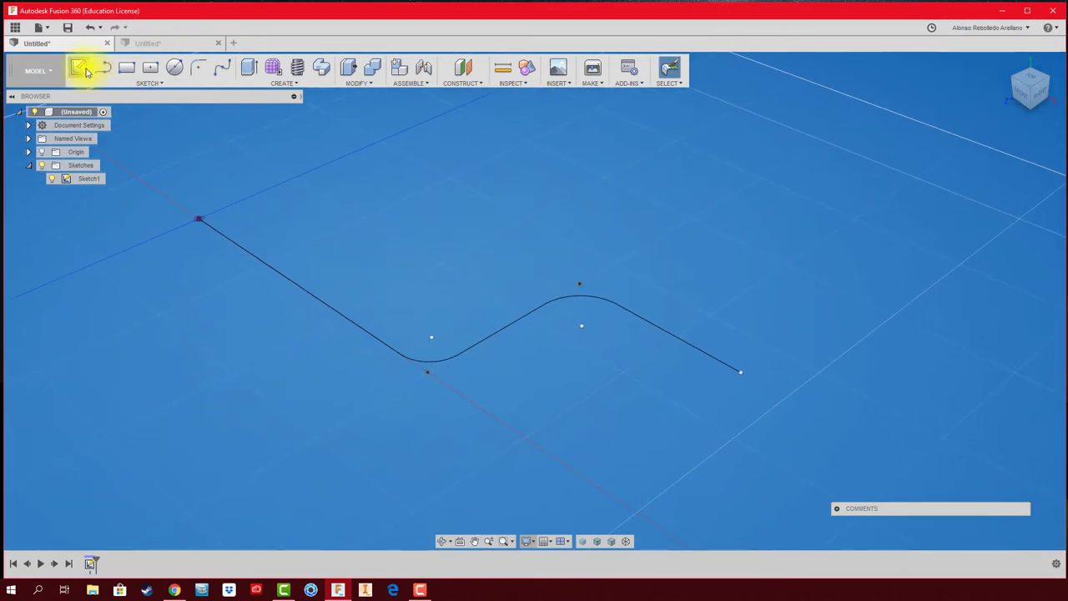
middle_click_drag(353, 208, 467, 227)
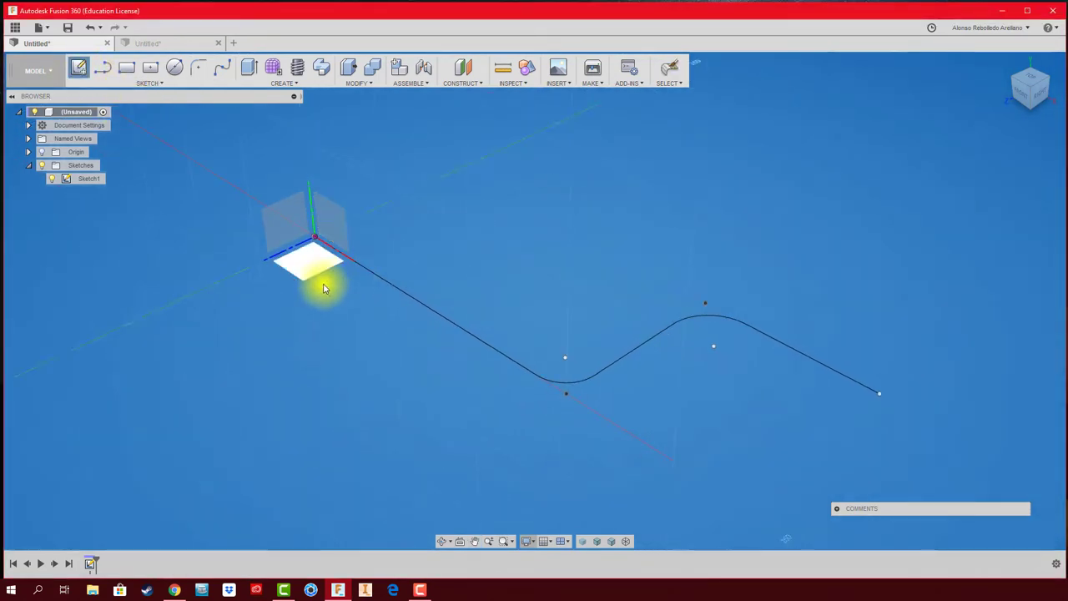
left_click(291, 231)
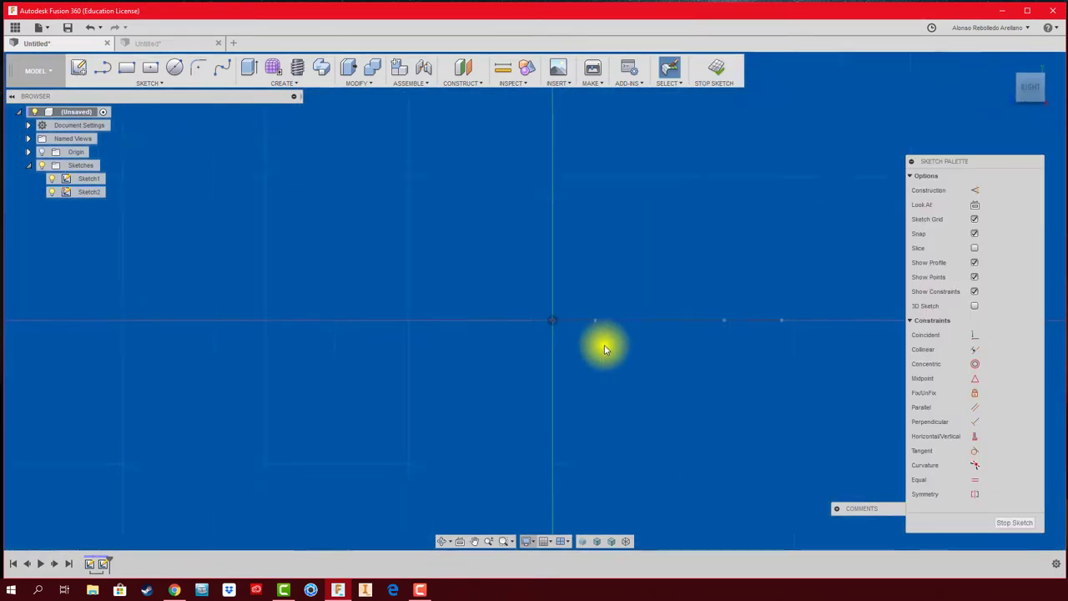
left_click(174, 67)
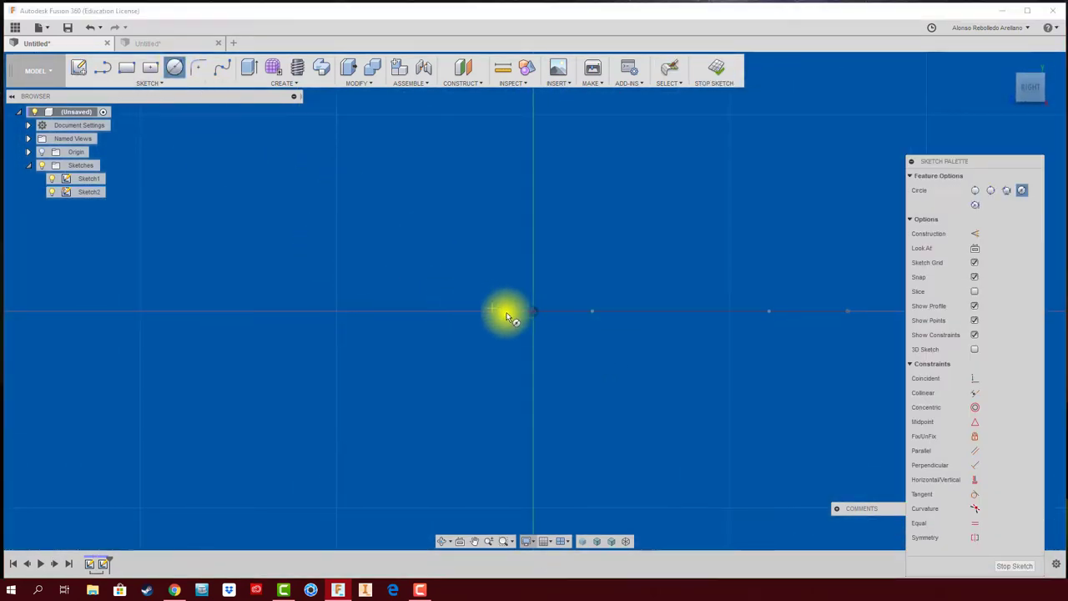
left_click(538, 298)
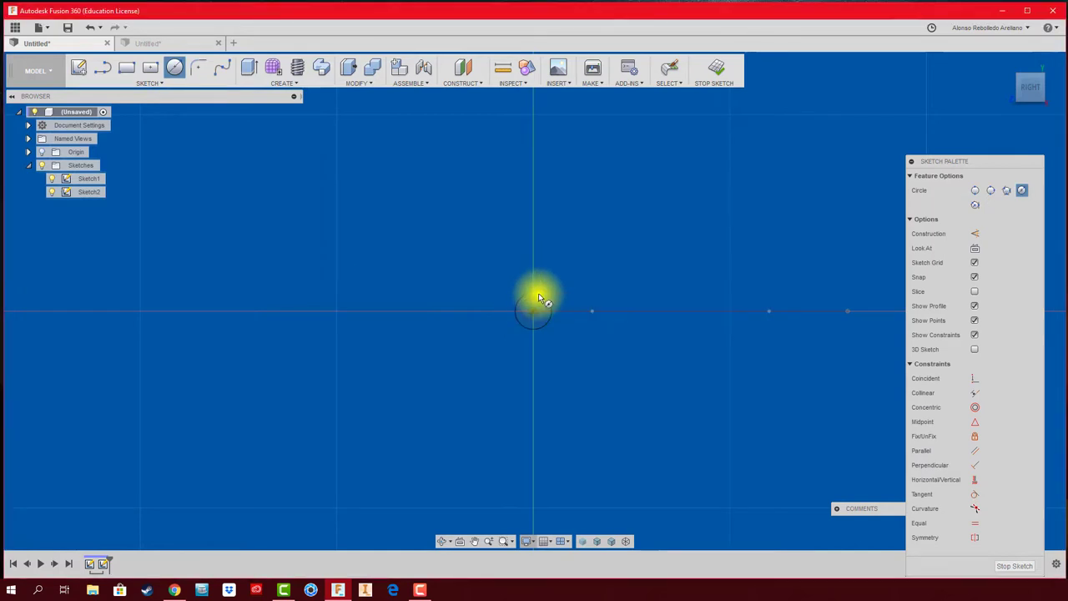
left_click(715, 70)
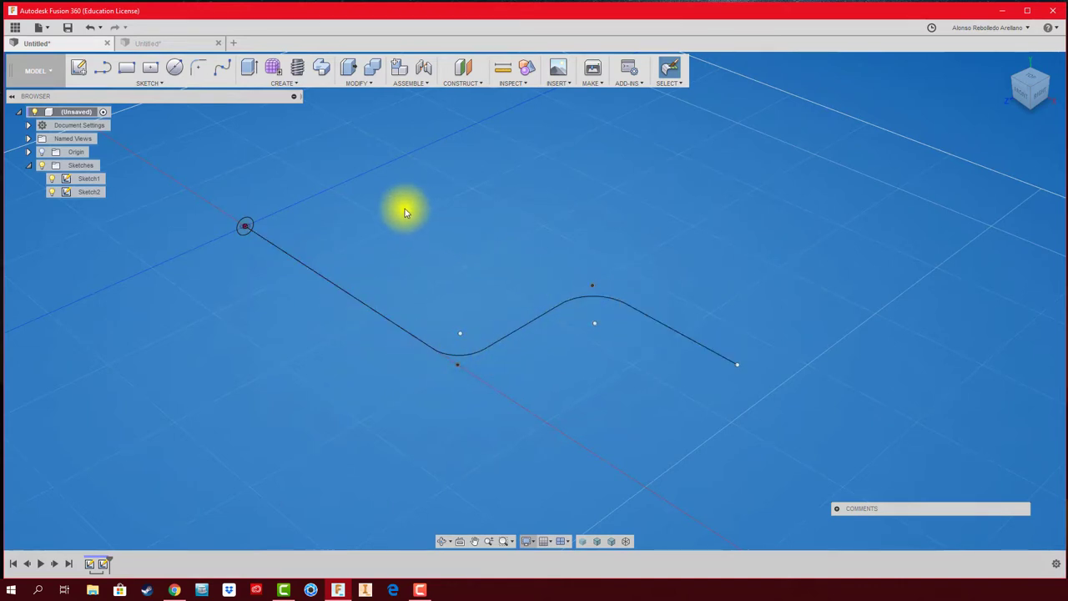
middle_click_drag(406, 209, 421, 224)
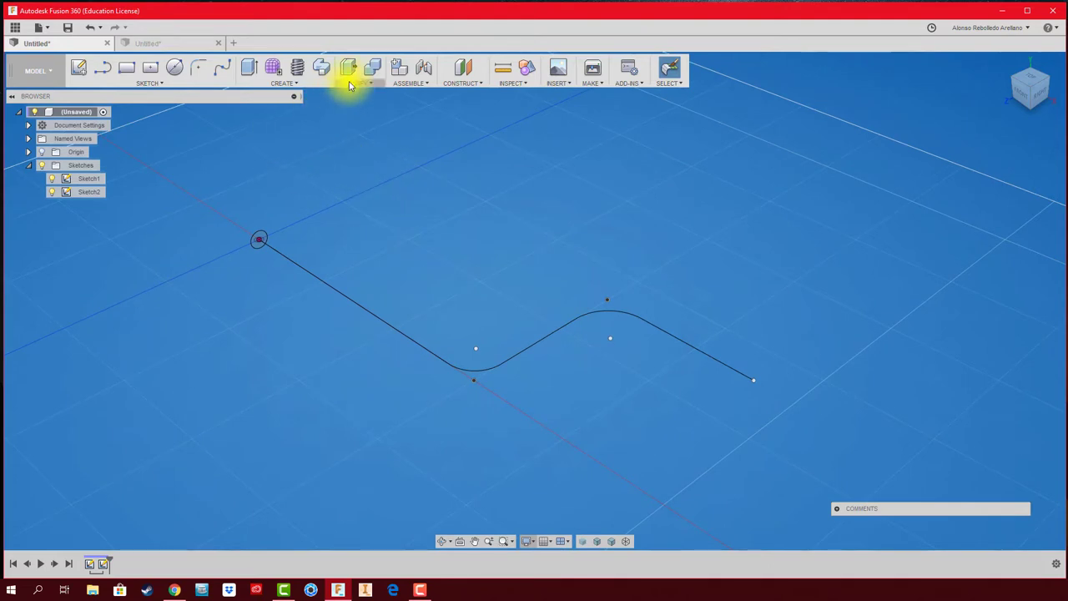
left_click(327, 71)
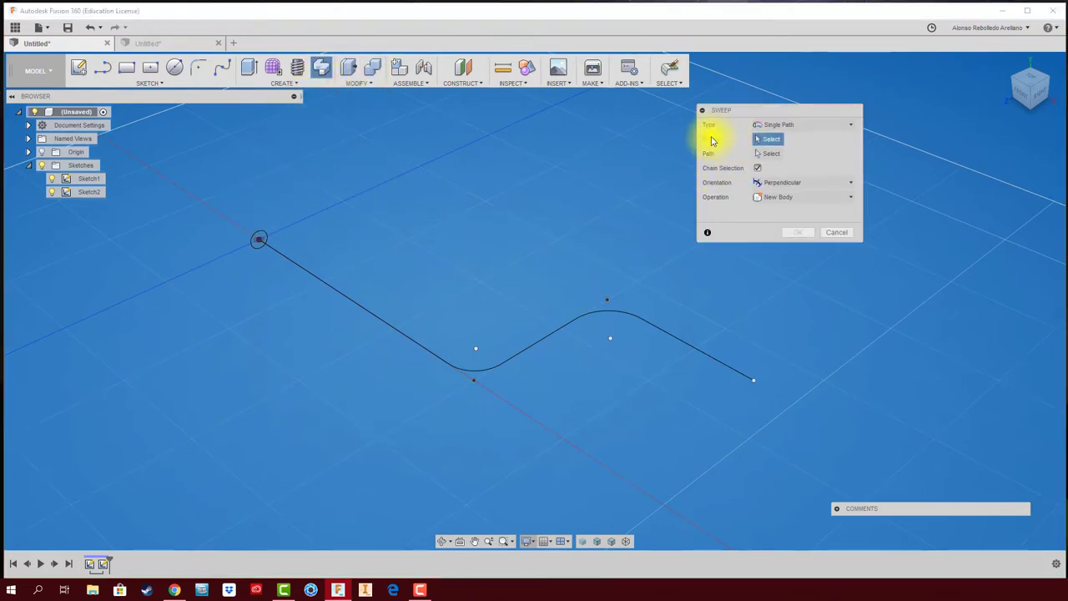
left_click(258, 240)
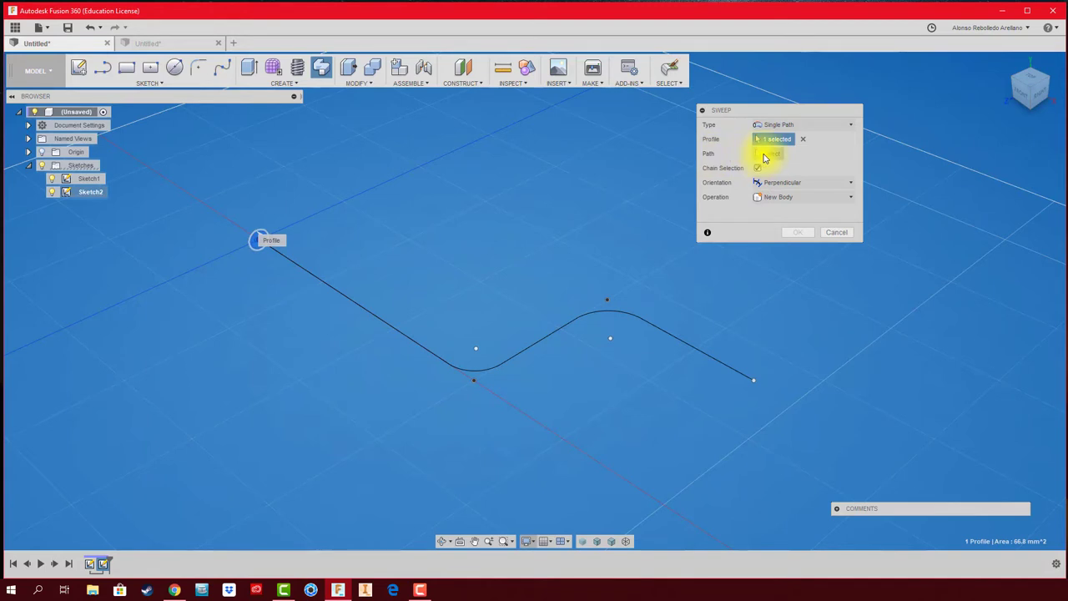
left_click(764, 155)
left_click(355, 305)
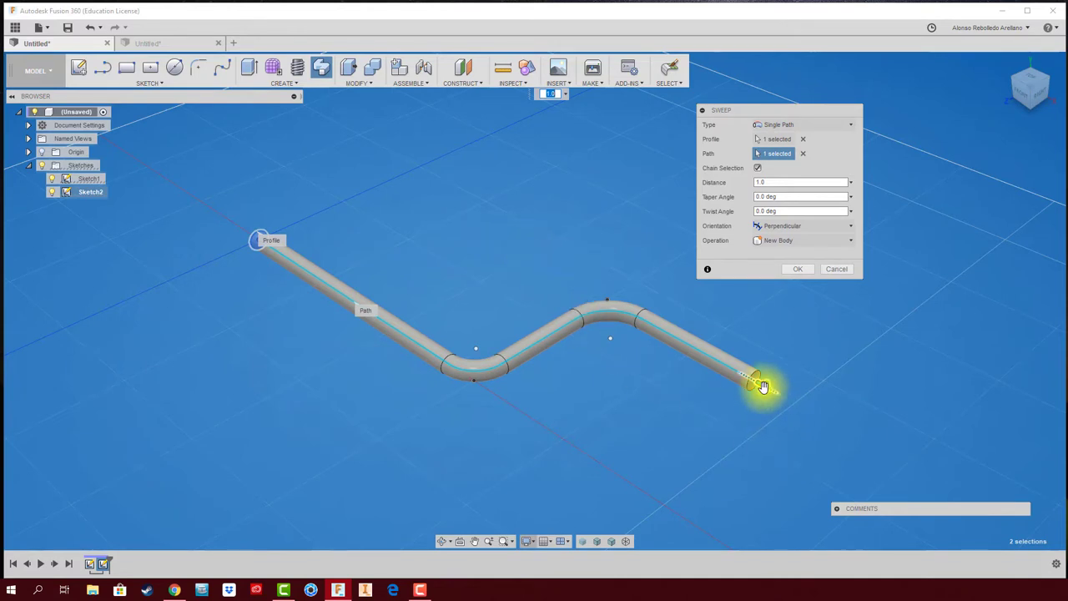
mouse_move(768, 388)
left_mouse_down()
mouse_move(651, 324)
mouse_move(573, 310)
mouse_move(495, 353)
mouse_move(399, 341)
mouse_move(425, 366)
mouse_move(539, 364)
mouse_move(596, 326)
mouse_move(668, 317)
mouse_move(815, 393)
left_mouse_up()
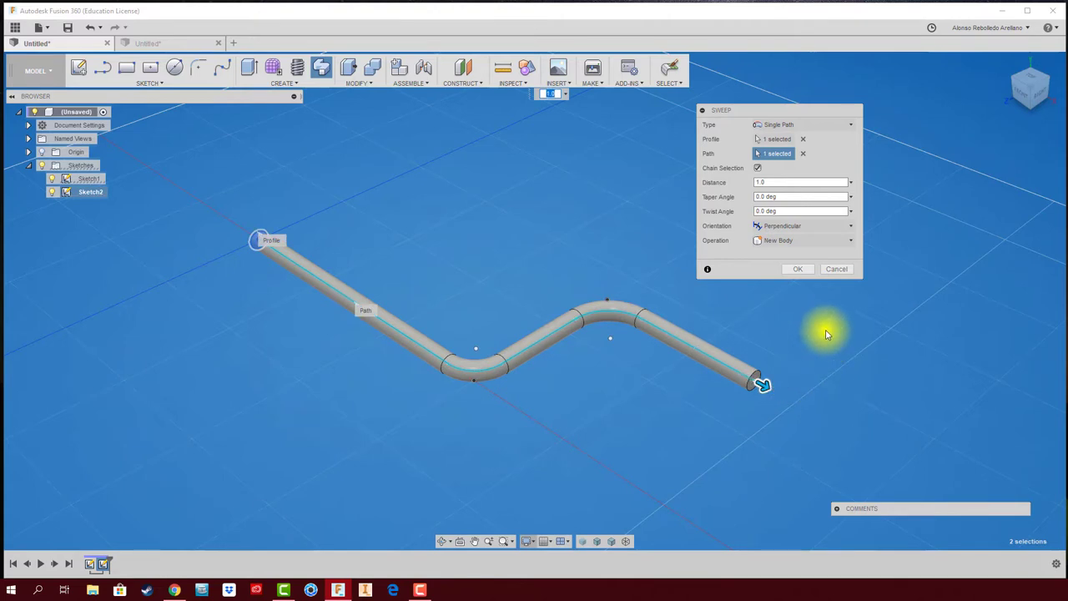
left_click(838, 269)
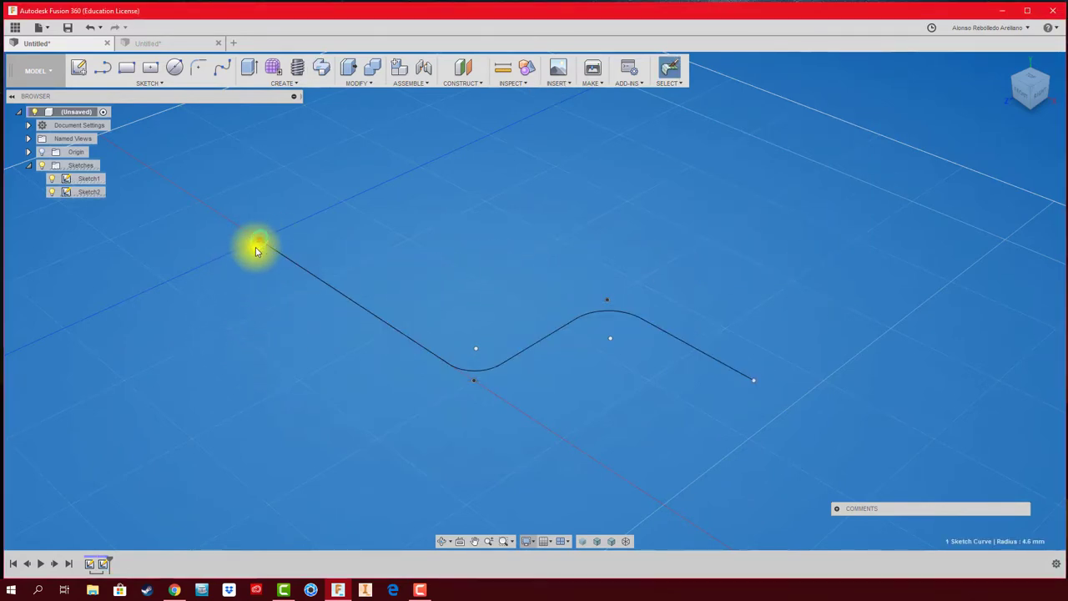
Delete the circle sketch and start a new sketch perpendicular to the path start
right_click(102, 565)
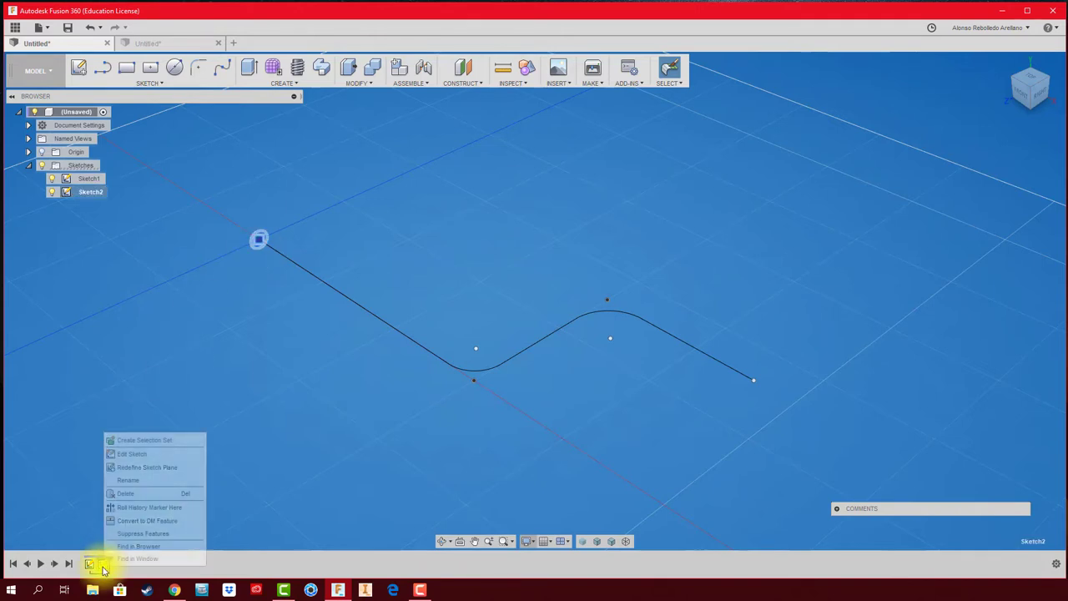
left_click(140, 498)
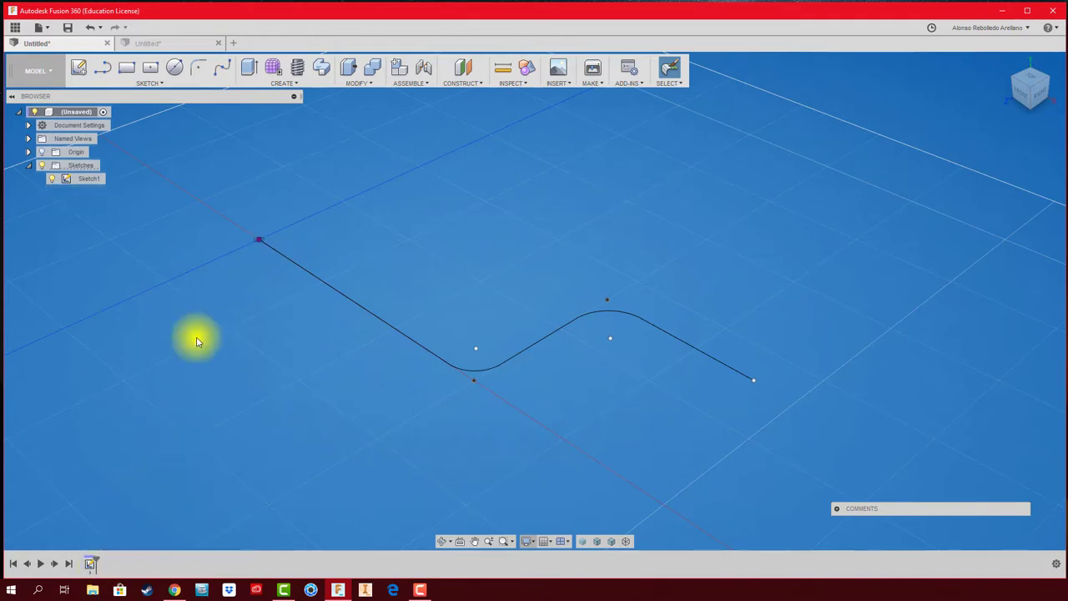
left_click(79, 70)
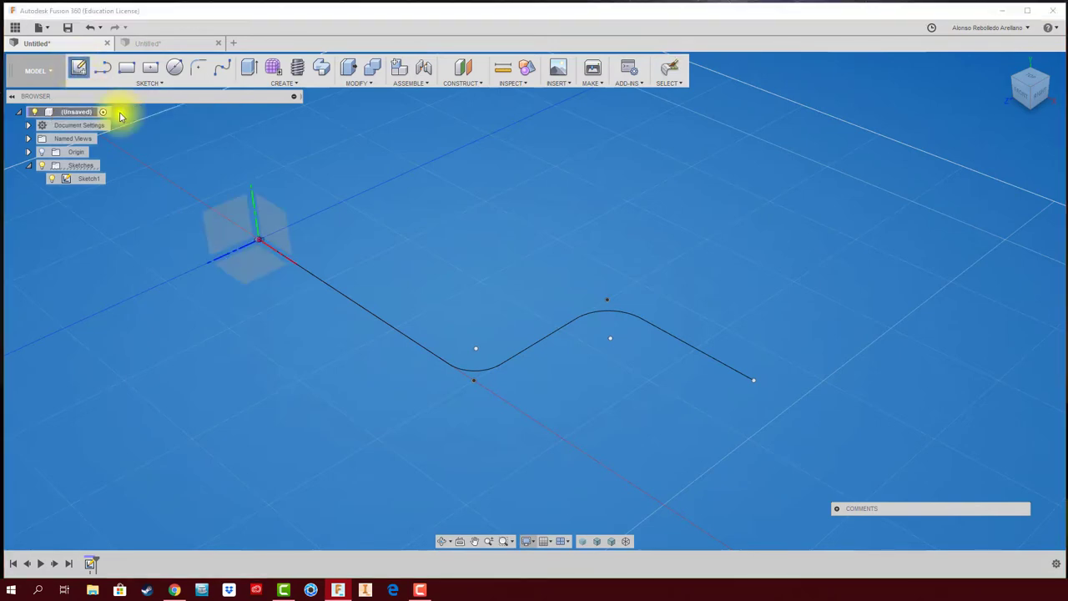
left_click(221, 234)
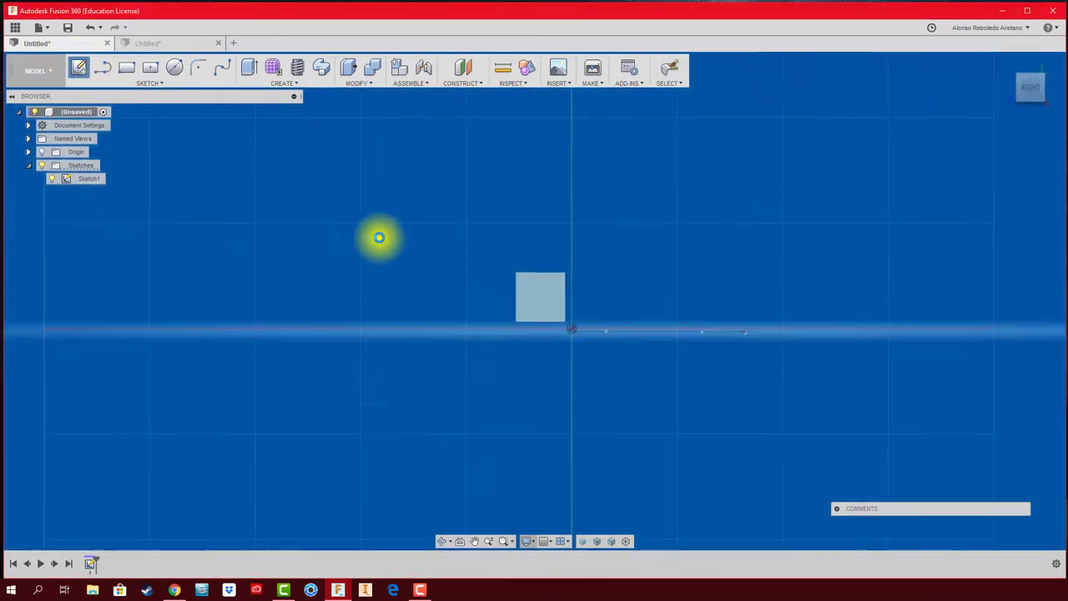
Draw a closed stepped line profile from the sketch origin and finish the sketch
left_click(102, 68)
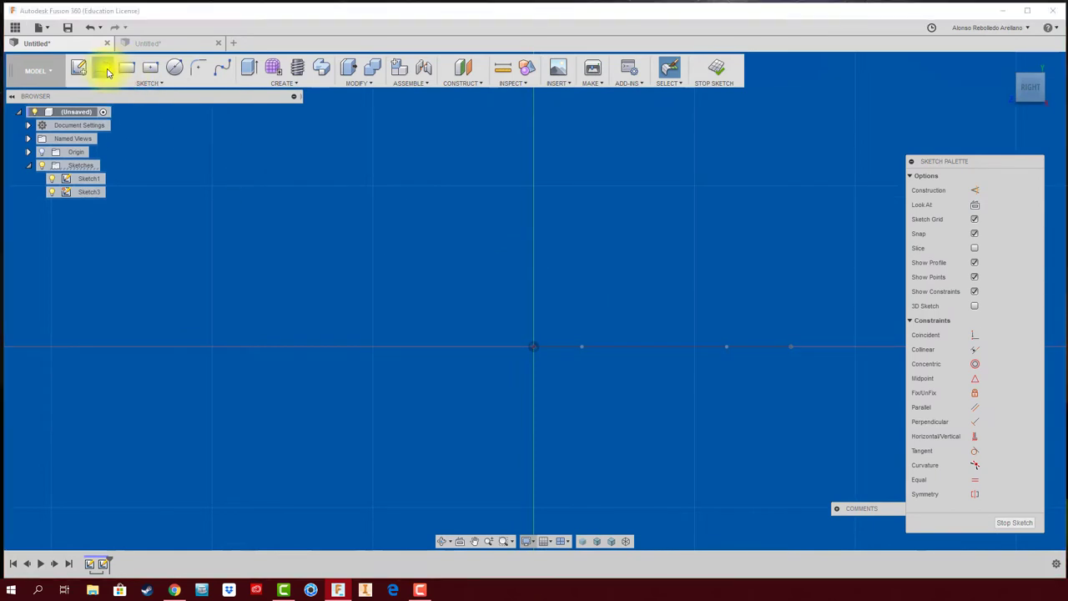
left_click(532, 347)
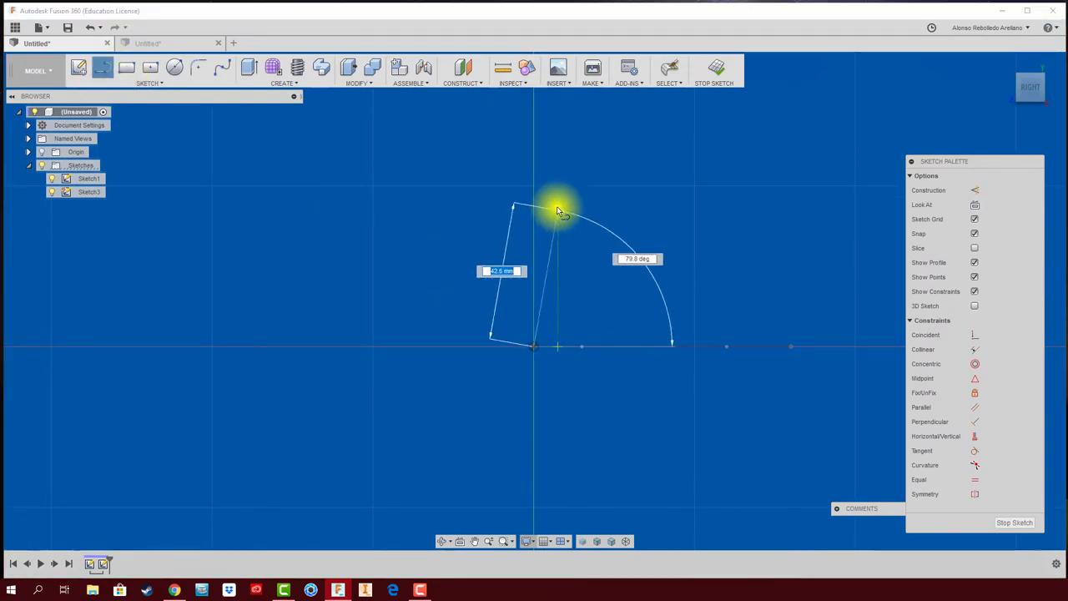
left_click(534, 194)
left_click(448, 195)
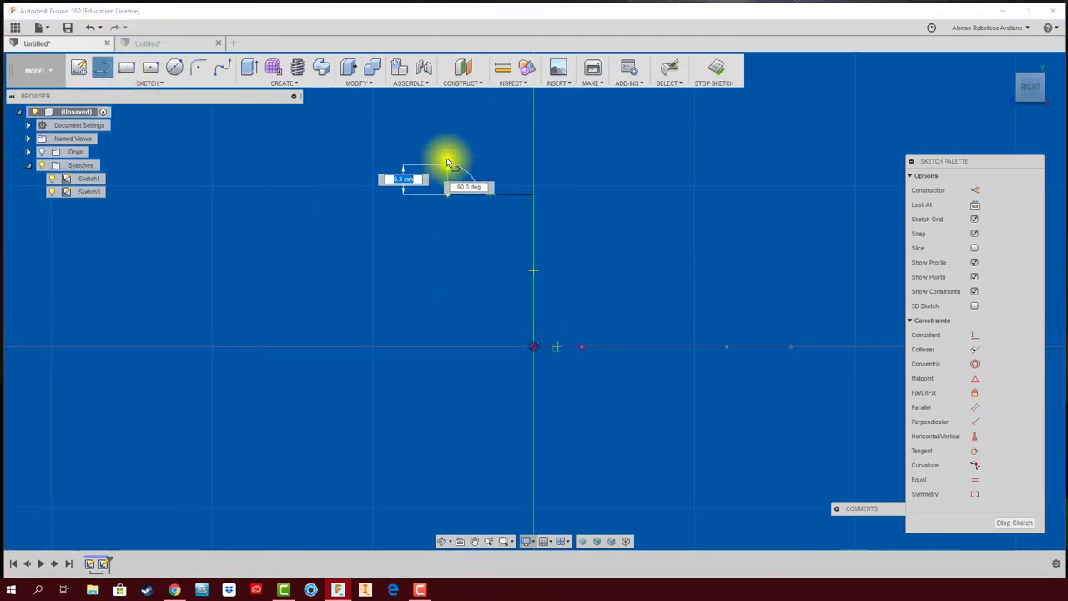
left_click(448, 155)
left_click(409, 155)
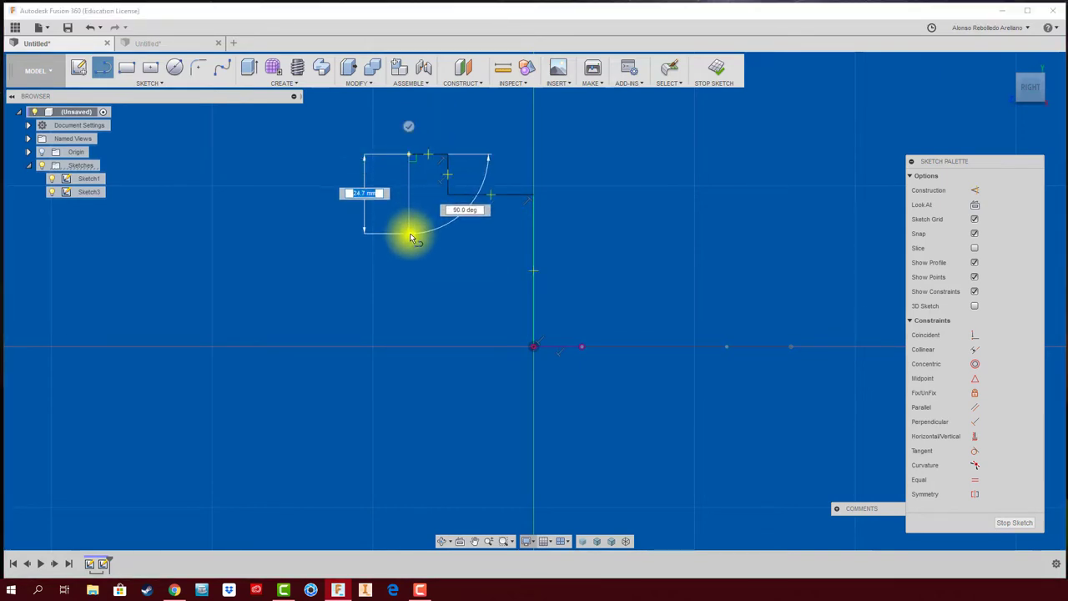
left_click(409, 233)
left_click(474, 233)
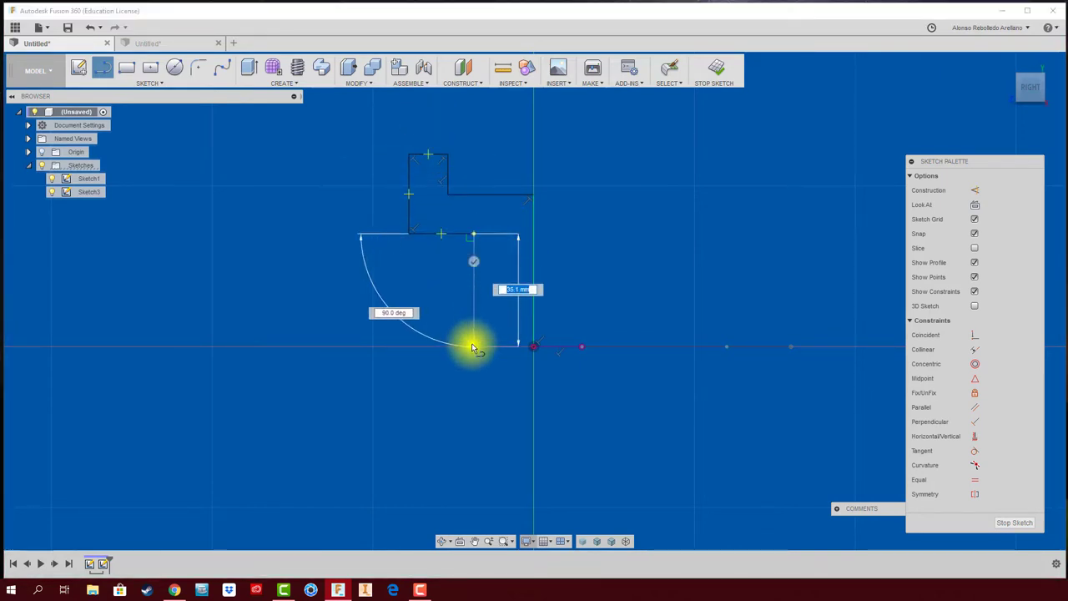
left_click(474, 346)
left_click(534, 347)
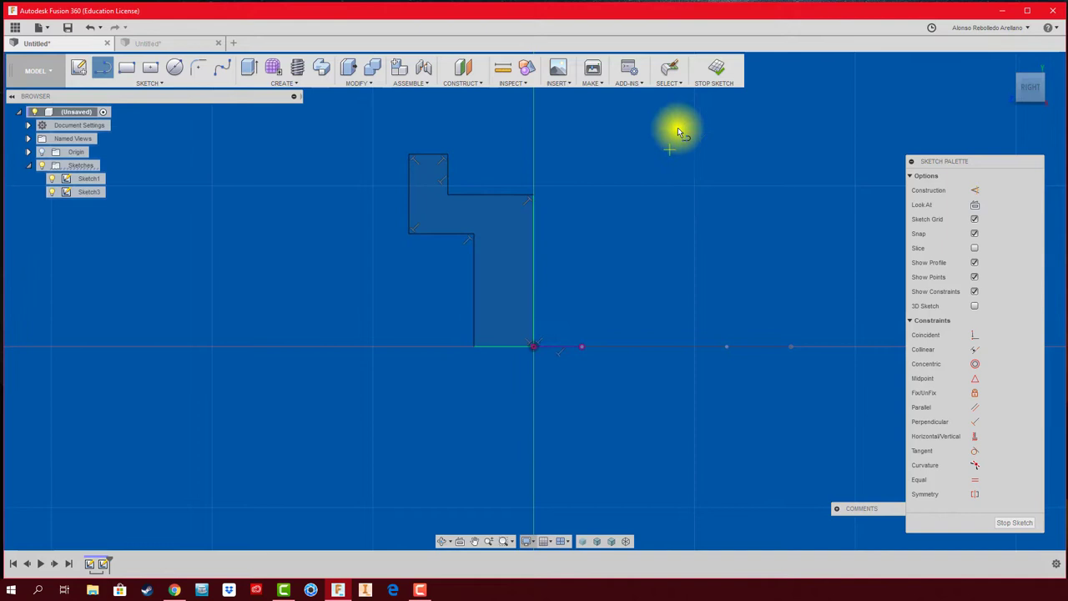
left_click(714, 74)
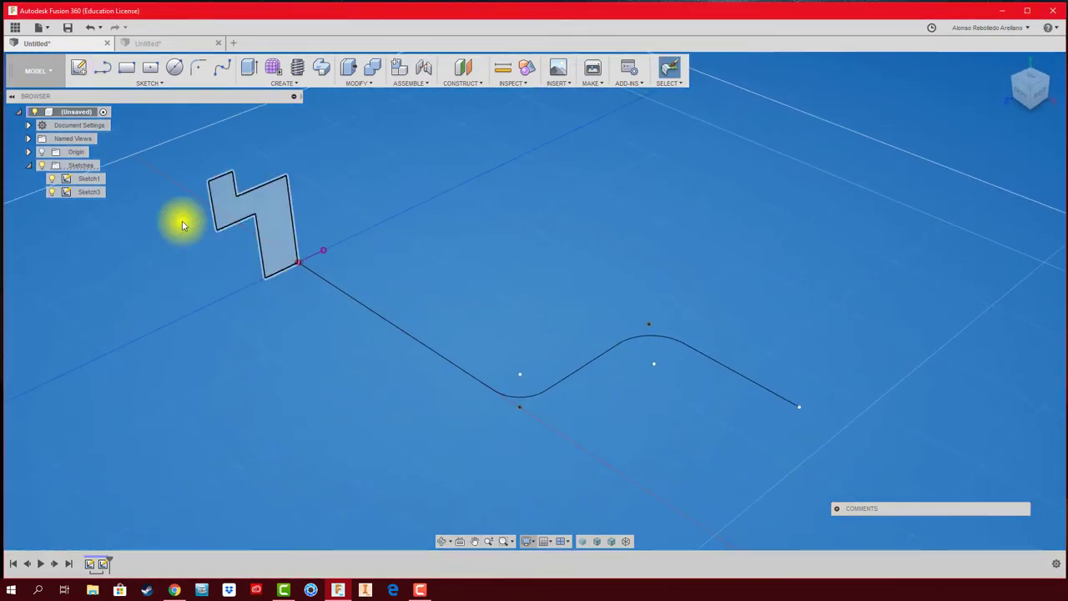
Reopen the profile sketch and round its notch corner with a 5 mm fillet
right_click(101, 566)
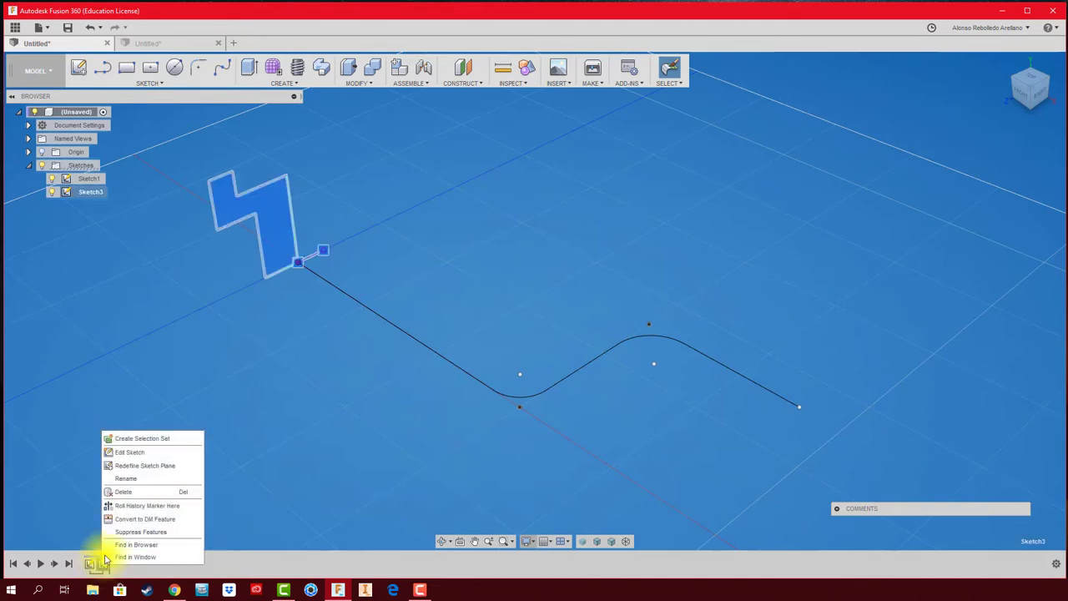
left_click(159, 453)
left_click(198, 66)
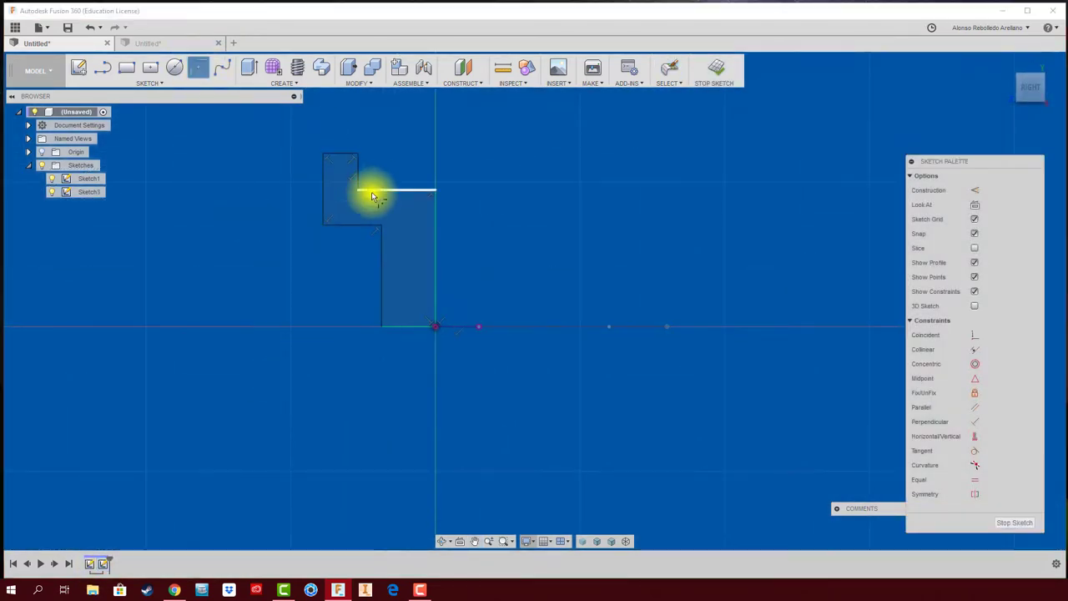
left_click(370, 190)
left_click(327, 208)
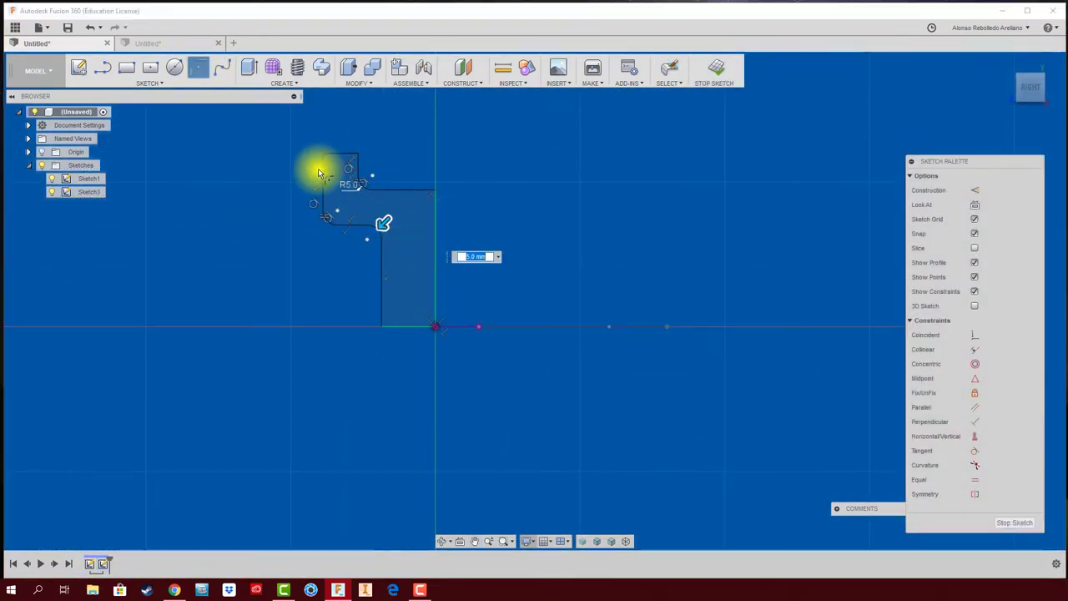
key("Return")
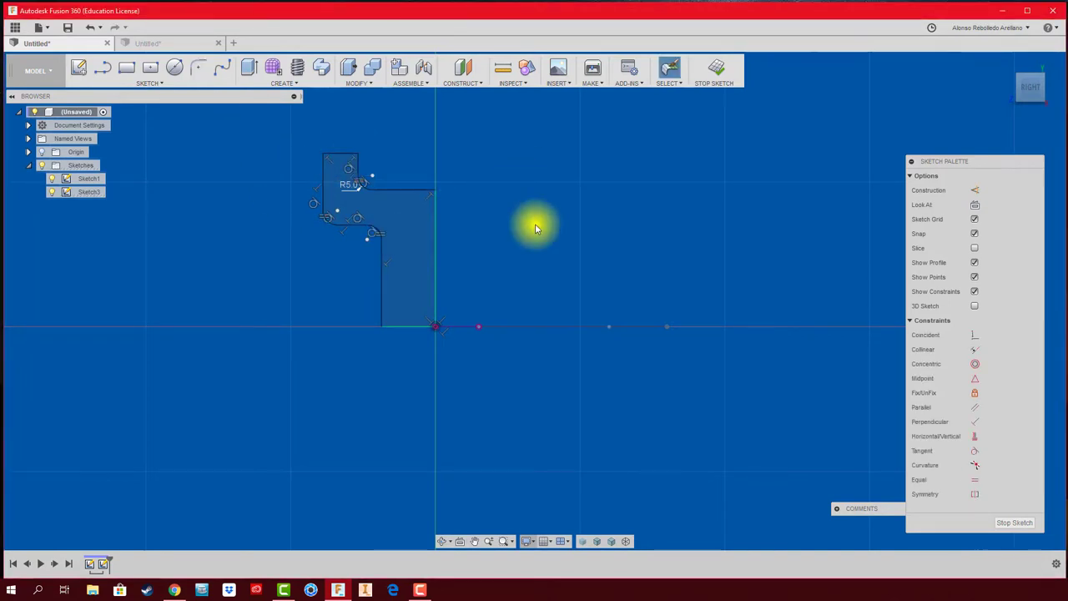
left_click(716, 68)
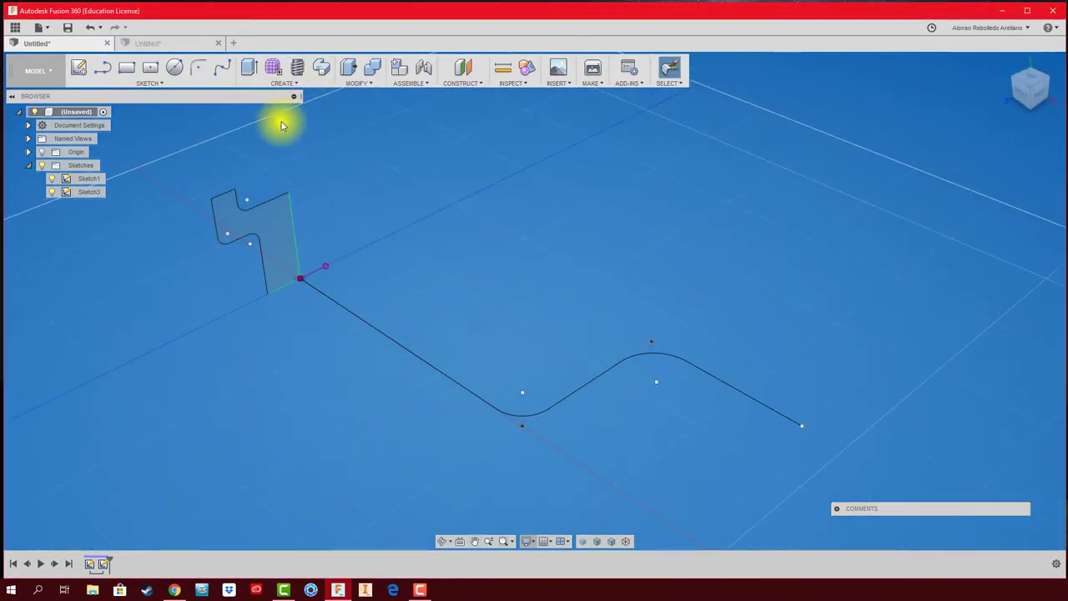
Sweep Sketch3's stepped profile along the S-path curve as a new solid body
left_click(319, 72)
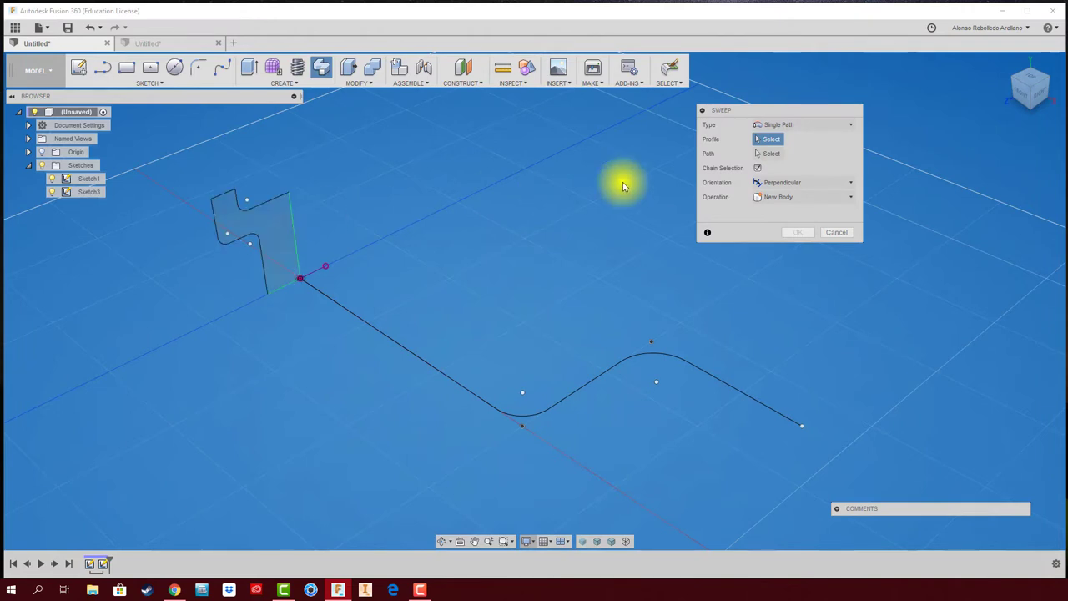
left_click(280, 215)
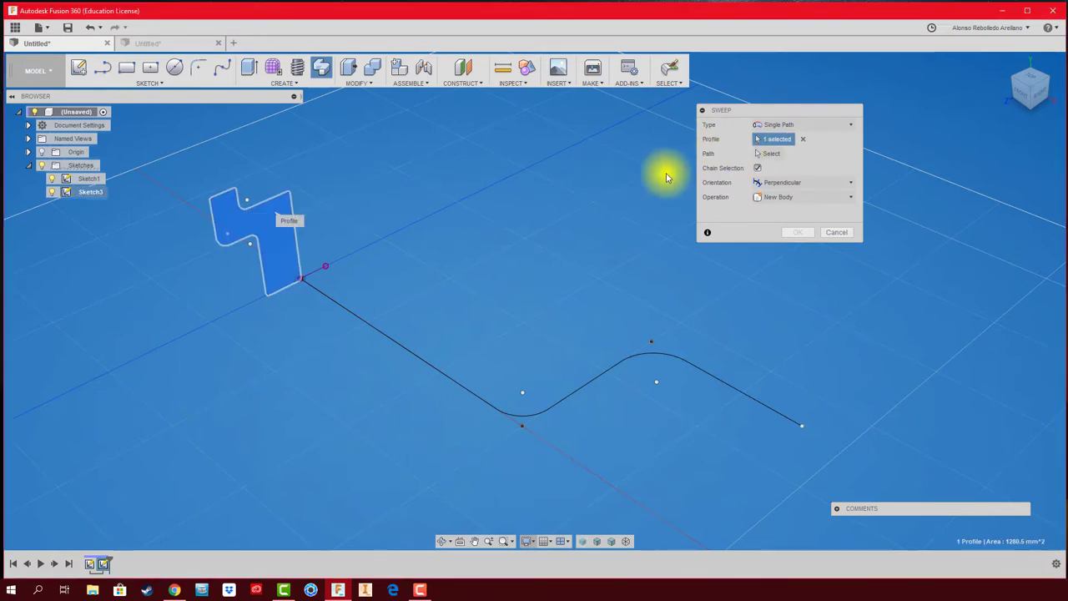
left_click(770, 158)
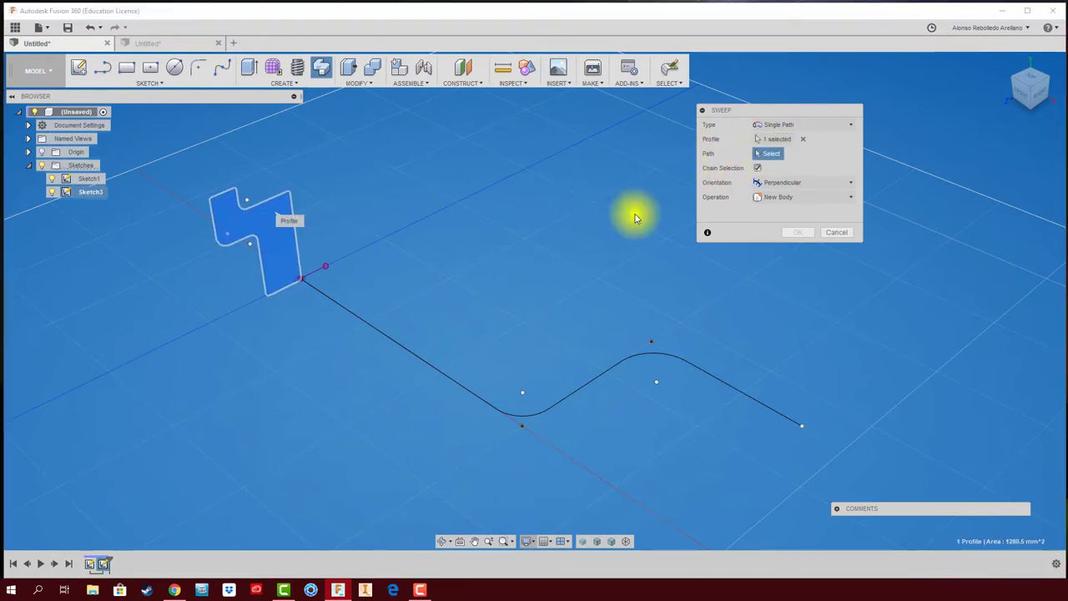
left_click(363, 374)
mouse_move(465, 270)
middle_mouse_down()
mouse_move(506, 418)
mouse_move(766, 299)
mouse_move(726, 294)
mouse_move(687, 238)
middle_mouse_up()
left_click(794, 270)
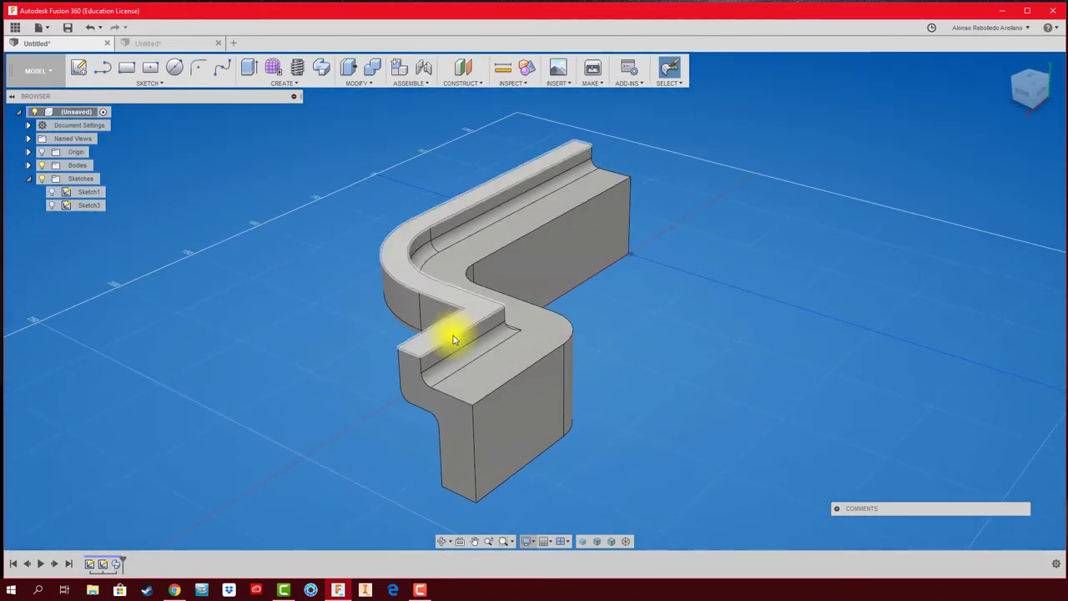
mouse_move(446, 333)
middle_mouse_down("shift")
mouse_move(334, 342)
mouse_move(219, 256)
middle_mouse_up("shift")
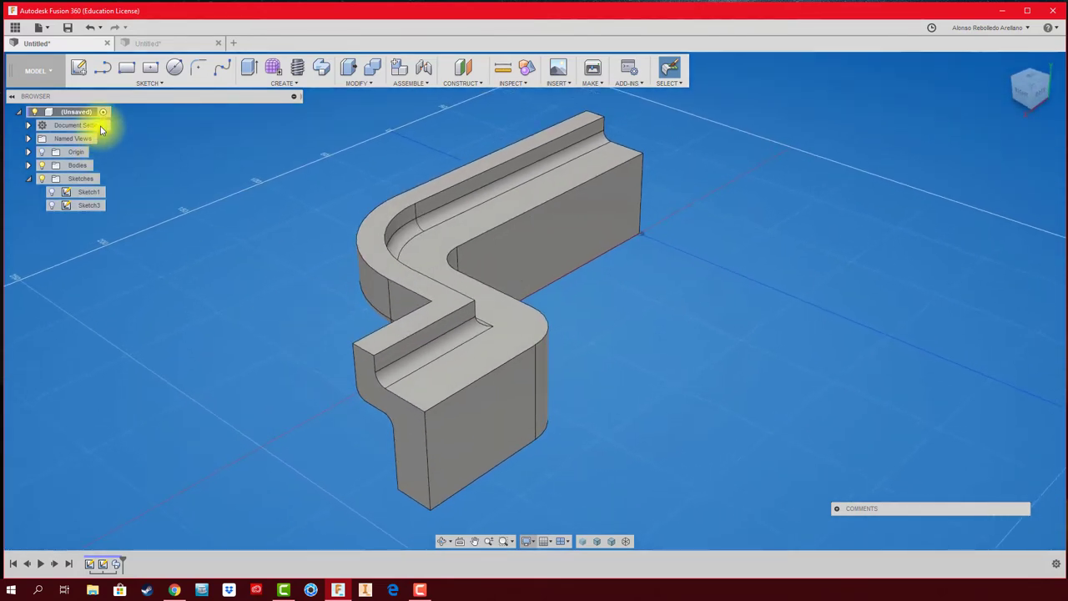
Sketch a small two-point rectangle near the lower corner of the body's end face
left_click(80, 72)
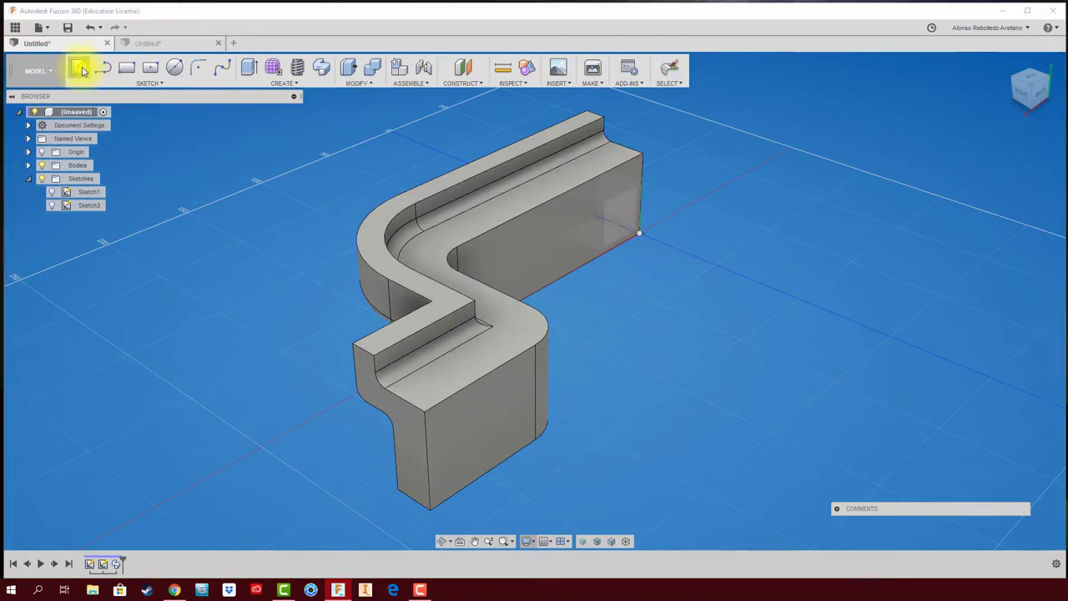
left_click(424, 436)
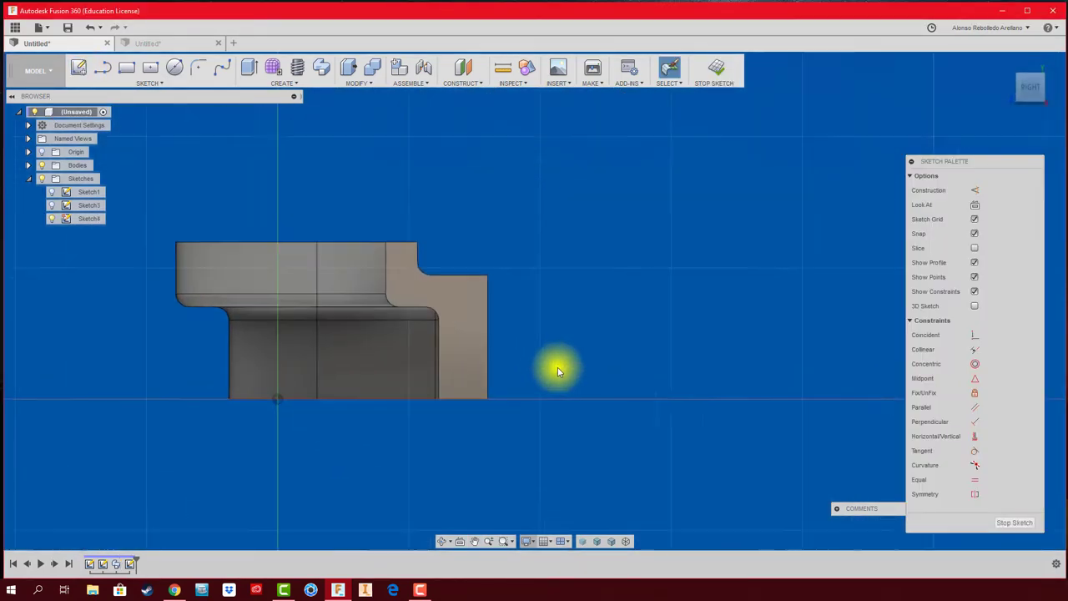
left_click(150, 70)
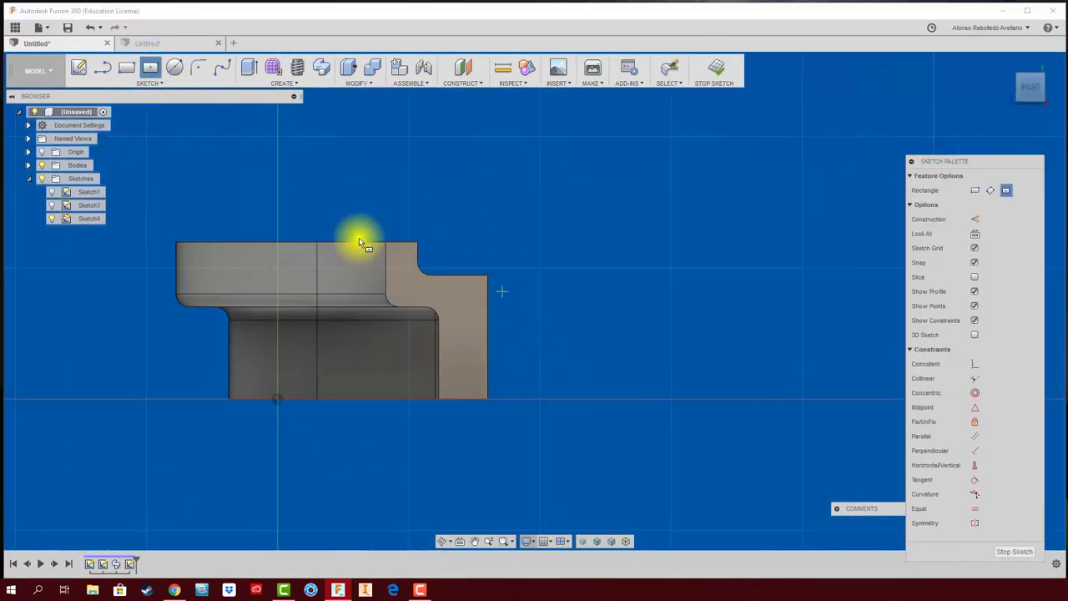
left_click(127, 70)
left_click(473, 328)
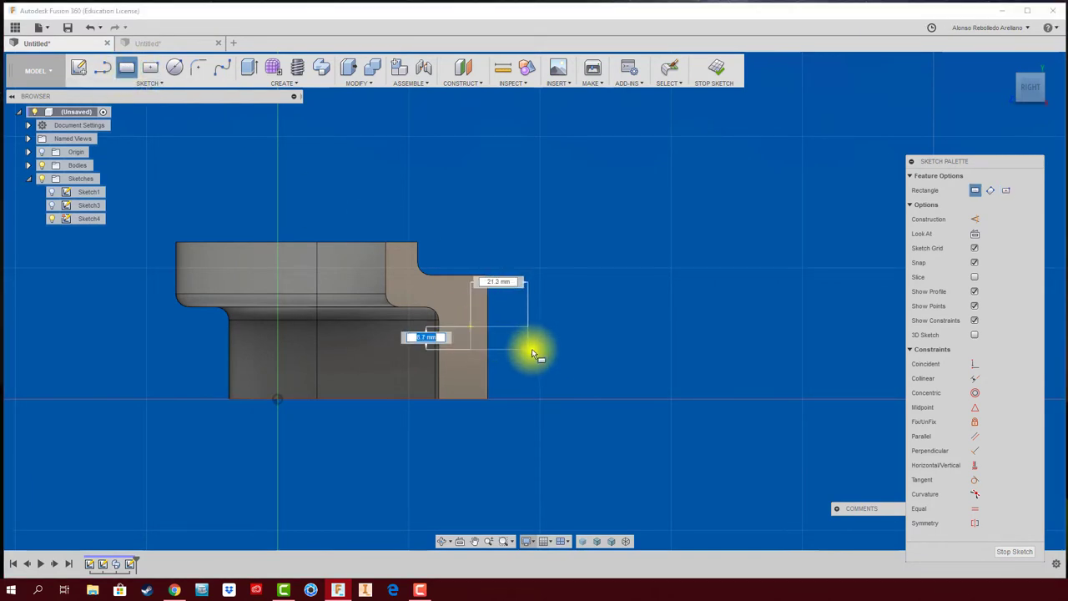
left_click(534, 353)
left_click(716, 70)
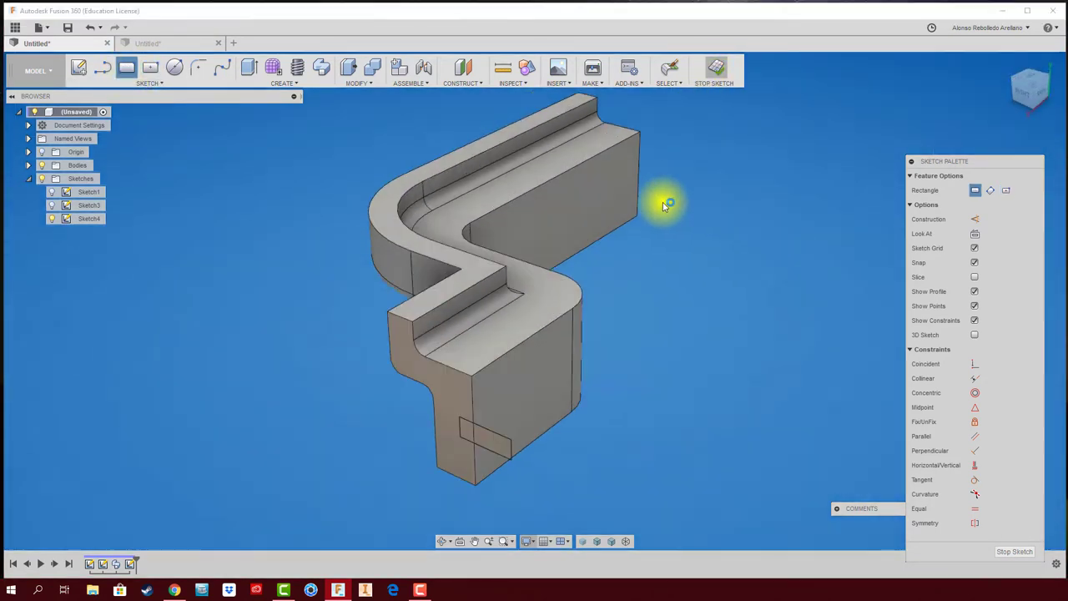
middle_click_drag(635, 415, 592, 393)
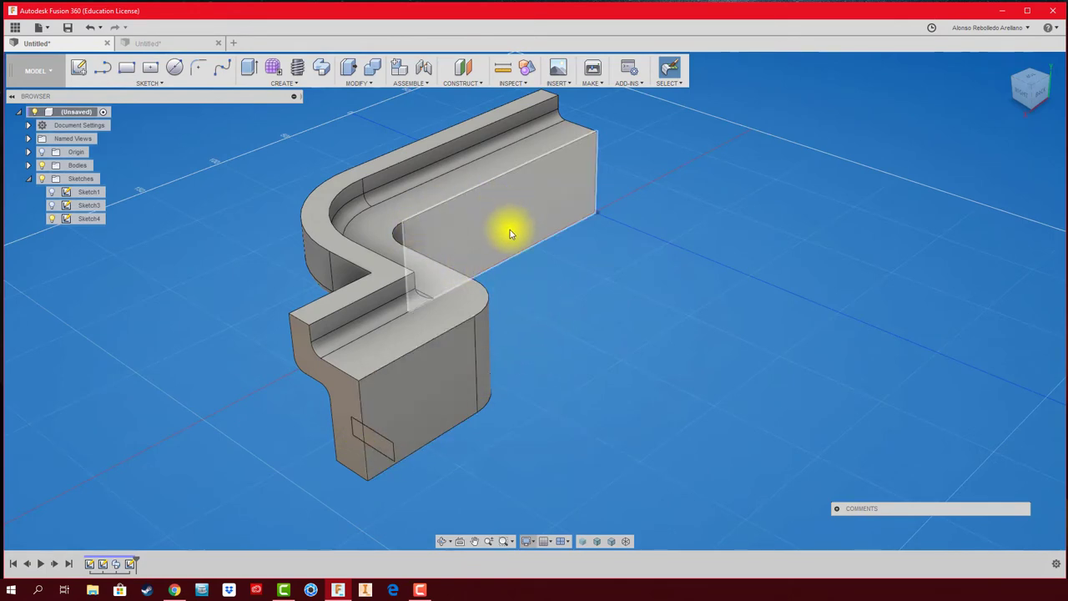
mouse_move(510, 233)
middle_mouse_down("shift")
mouse_move(592, 253)
mouse_move(584, 258)
middle_mouse_up("shift")
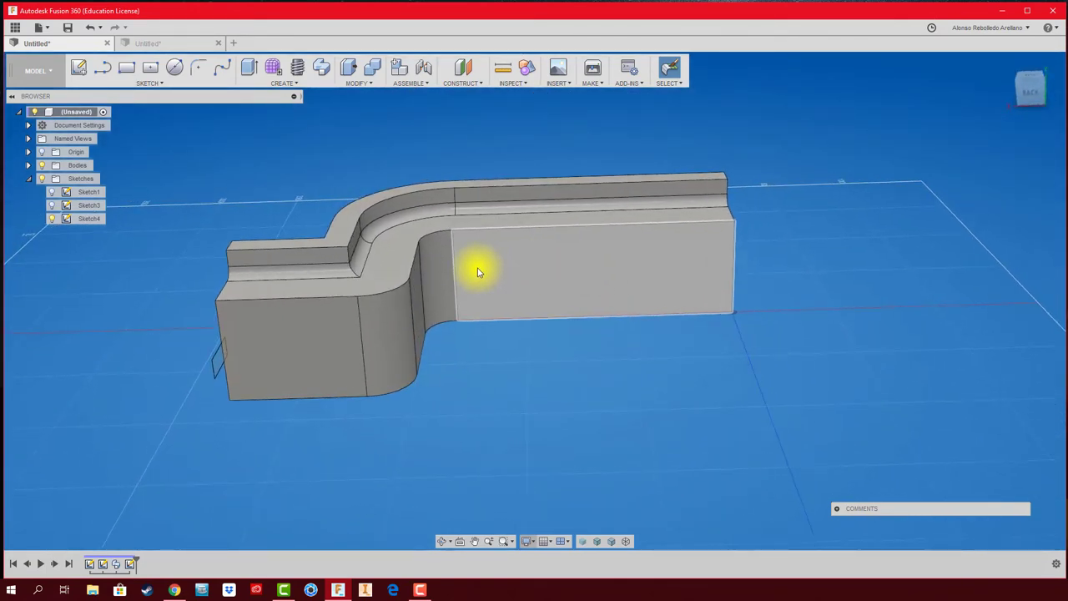
mouse_move(479, 272)
middle_mouse_down("shift")
mouse_move(476, 312)
mouse_move(610, 363)
middle_mouse_up("shift")
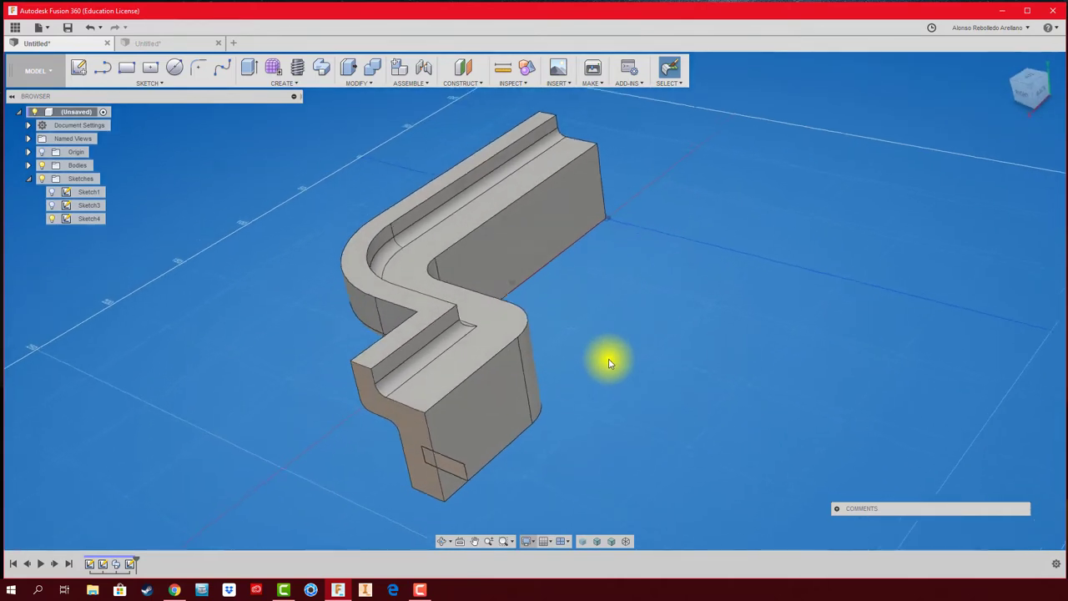
scroll(609, 363, "down", 2)
scroll(609, 364, "down", 2)
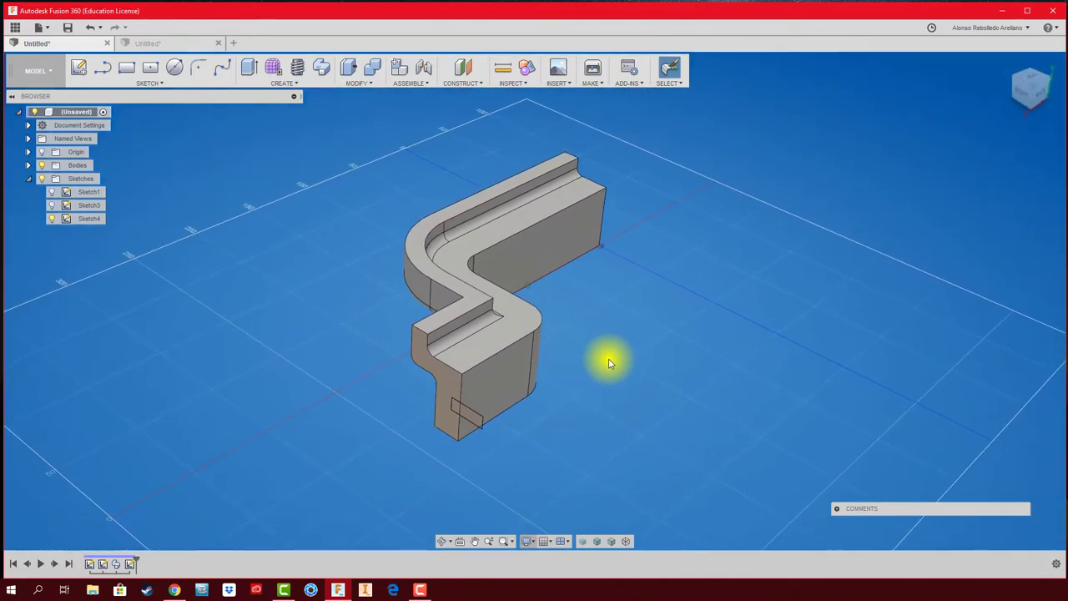
Sweep-cut Sketch4's rectangle along the body's long edge to carve a full-length groove
left_click(326, 73)
left_click(456, 409)
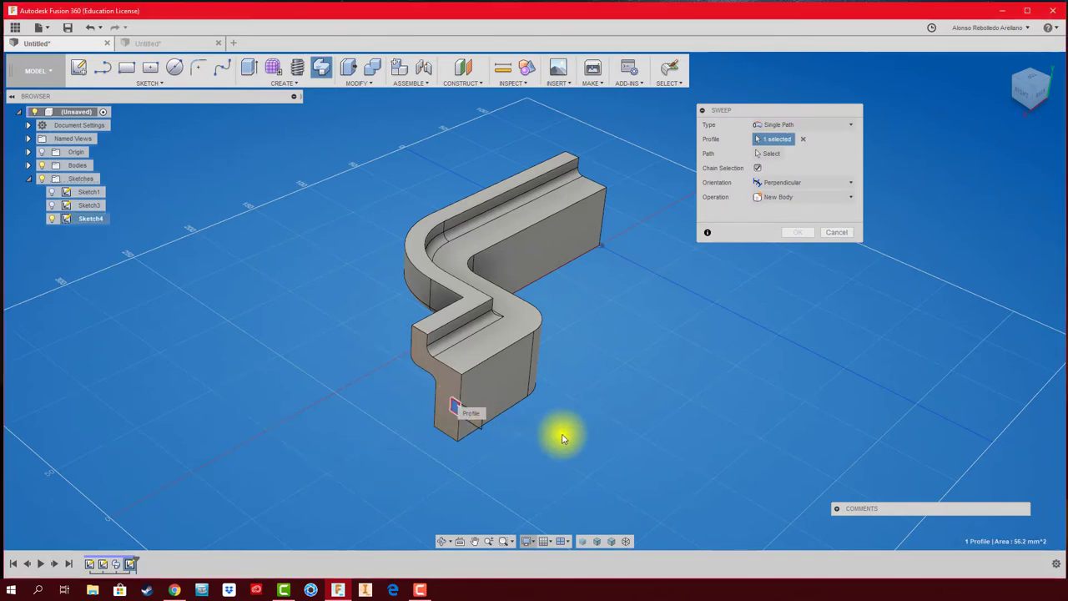
scroll(560, 434, "up", 2)
scroll(560, 434, "up", 2)
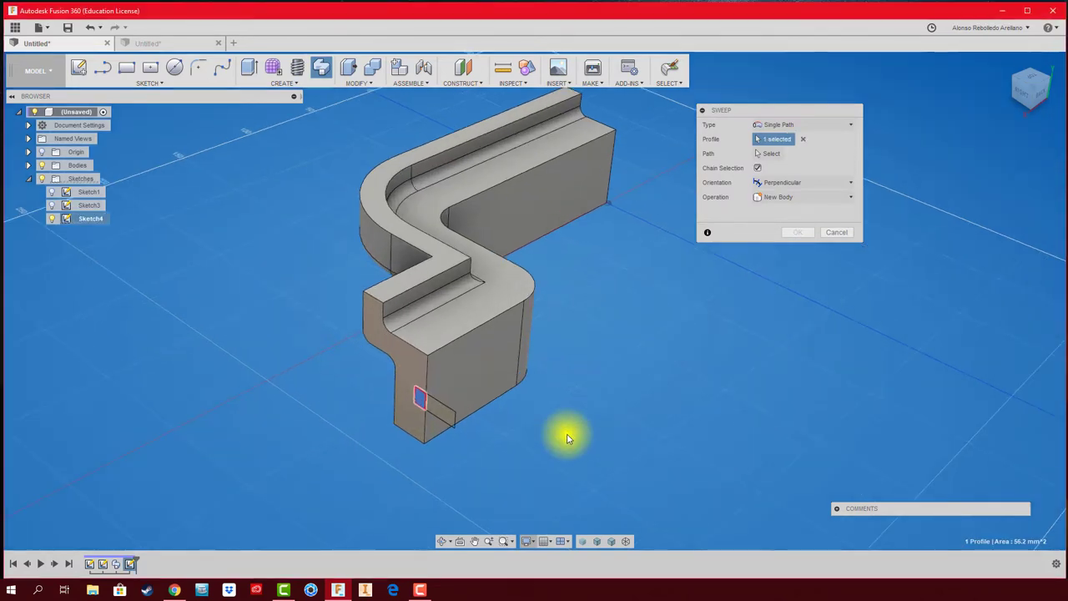
left_click(761, 155)
left_click(503, 305)
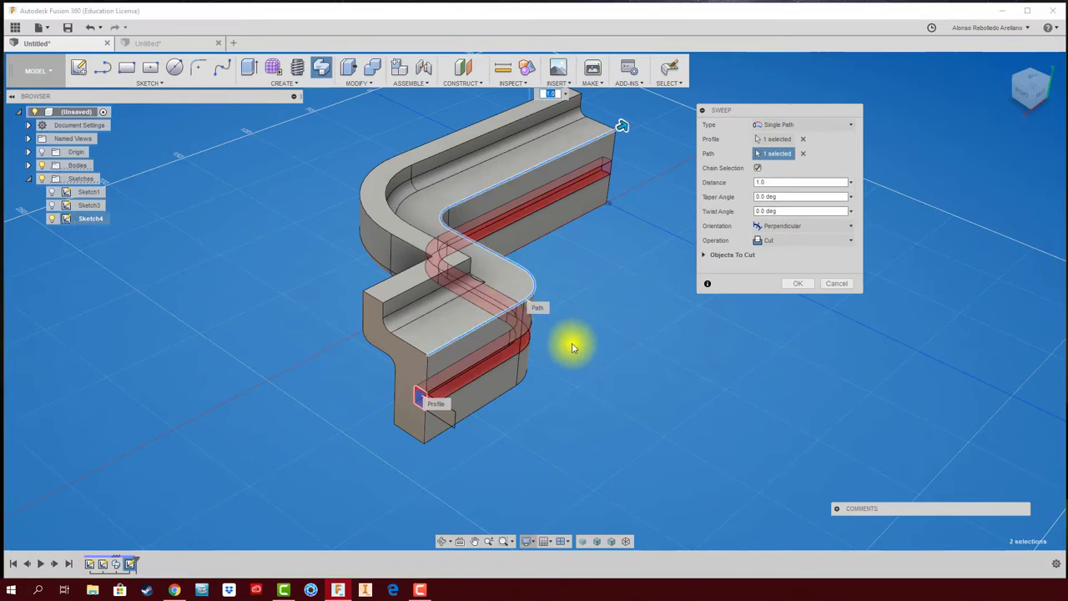
mouse_move(573, 347)
middle_mouse_down("shift")
mouse_move(506, 335)
mouse_move(493, 346)
middle_mouse_up("shift")
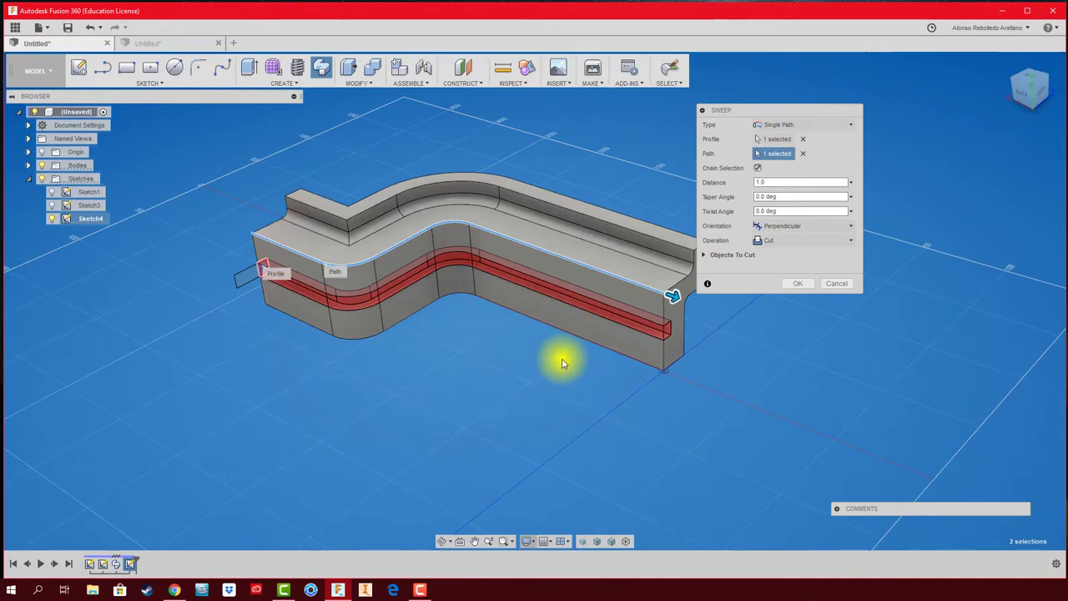
middle_click_drag(560, 359, 435, 451, "shift")
scroll(436, 452, "up", 2)
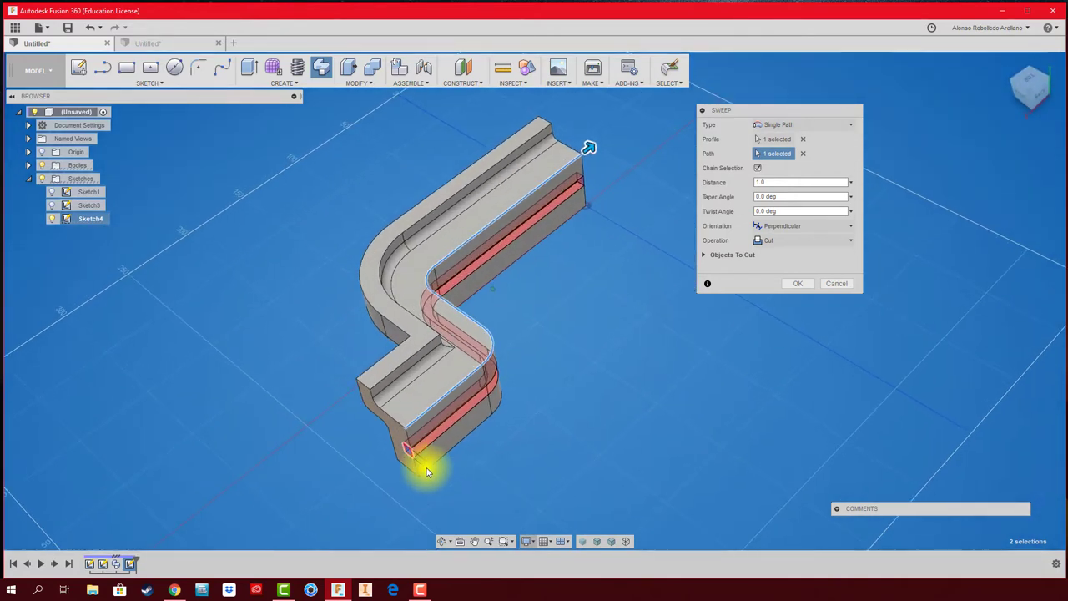
scroll(424, 465, "up", 2)
scroll(409, 460, "up", 2)
scroll(664, 352, "down", 3)
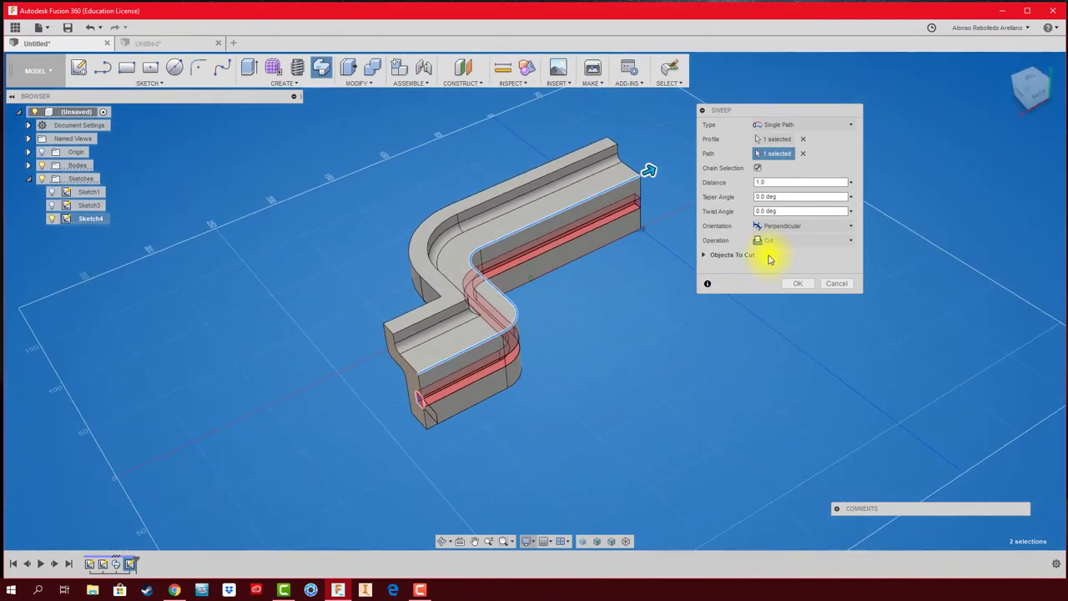
left_click(793, 283)
mouse_move(715, 312)
middle_mouse_down("shift")
mouse_move(577, 346)
mouse_move(523, 342)
mouse_move(509, 352)
mouse_move(490, 340)
mouse_move(477, 370)
mouse_move(439, 368)
mouse_move(397, 331)
middle_mouse_up("shift")
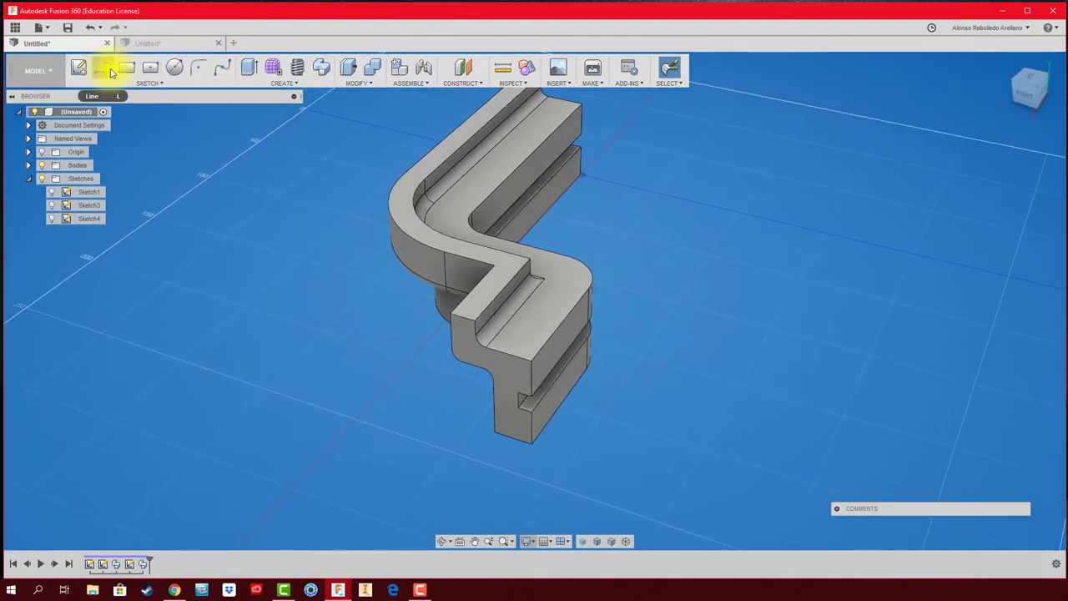
Sketch a small circle on the top edge of the body's end face
left_click(81, 68)
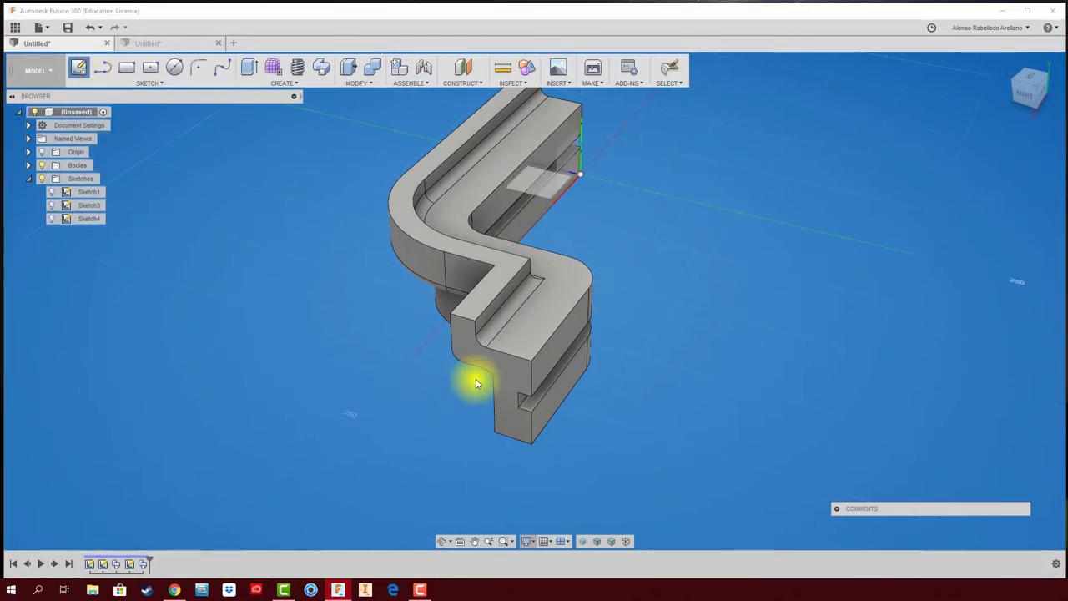
left_click(465, 338)
scroll(523, 290, "up", 5)
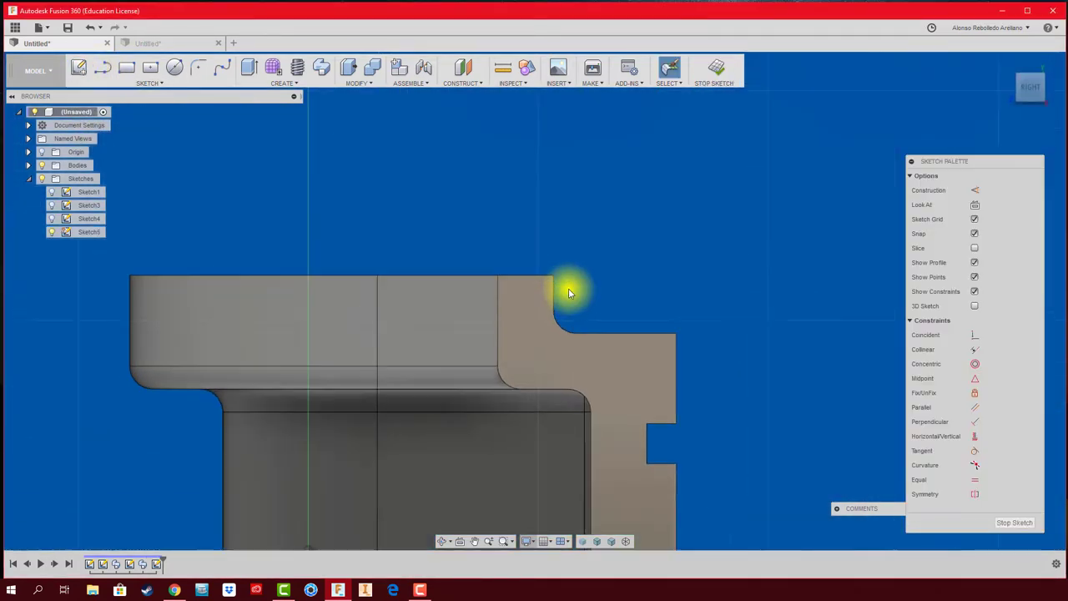
left_click(174, 67)
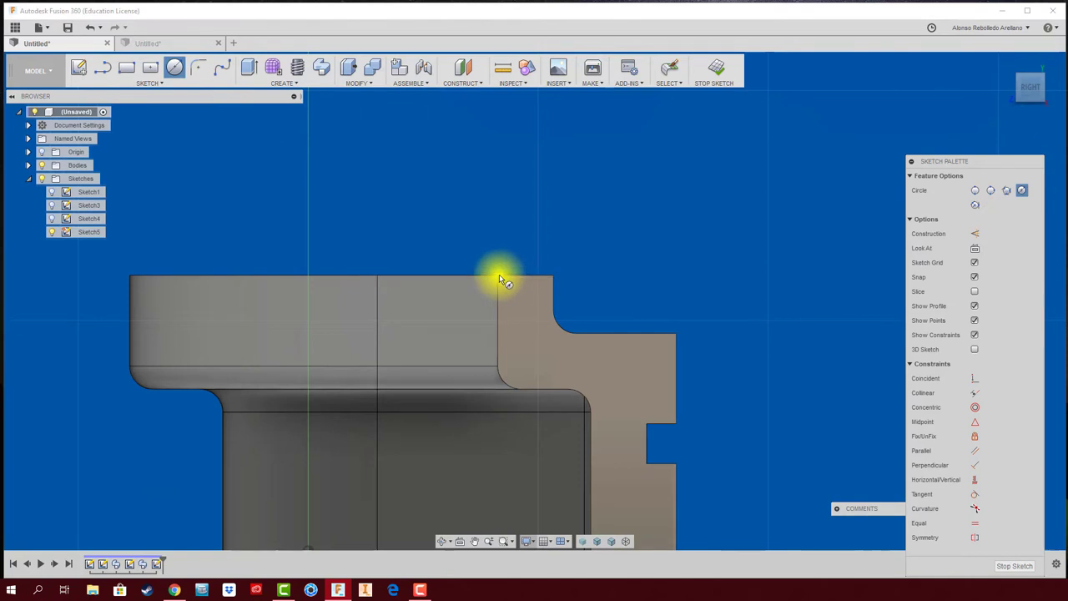
left_click(498, 275)
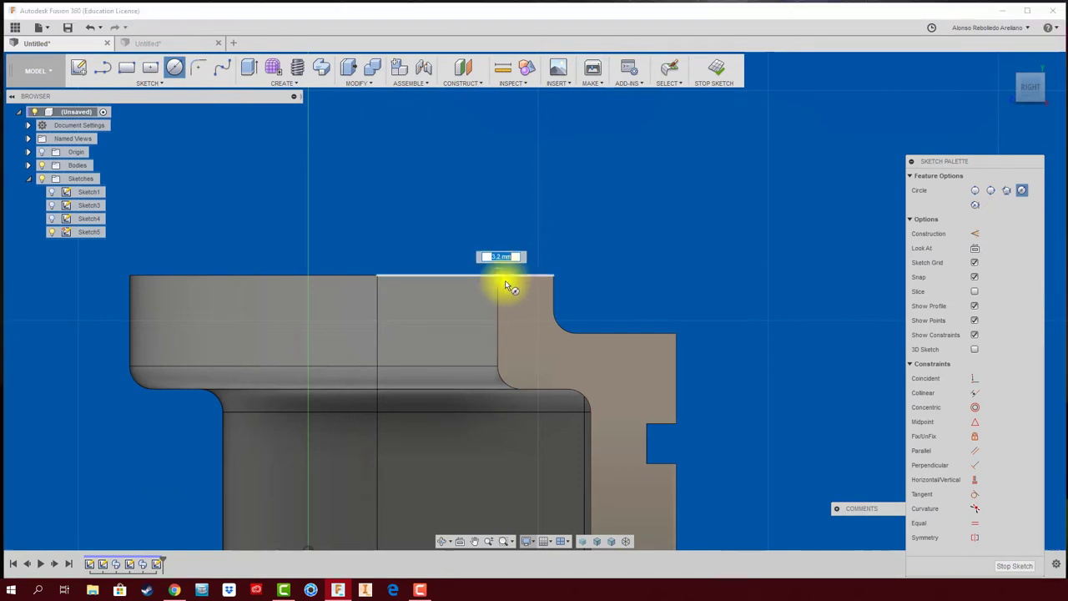
left_click(727, 71)
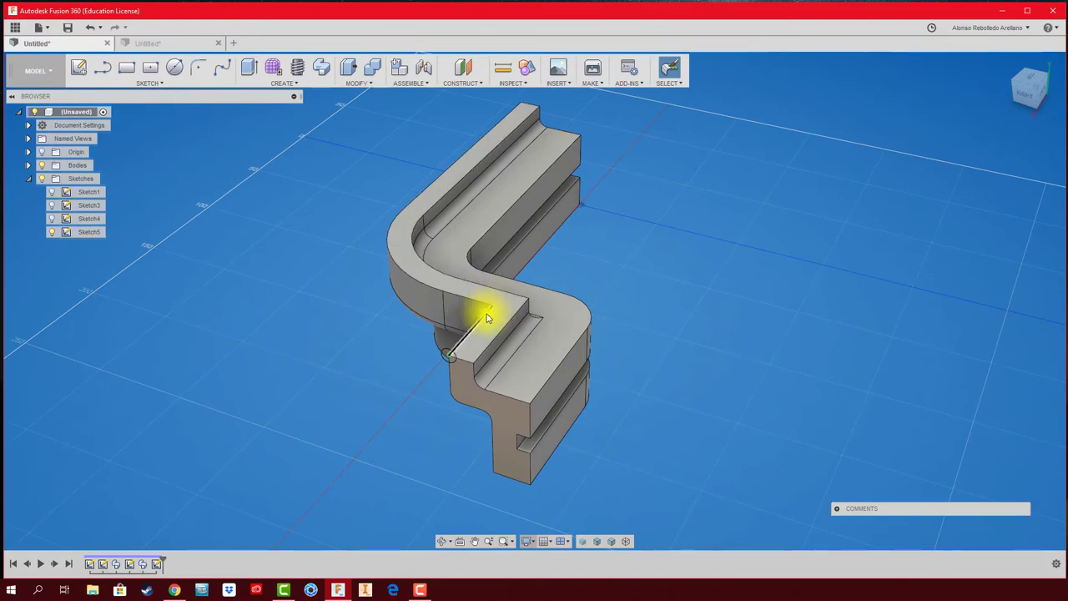
Sweep Sketch5's circle along the wall's top edge, joining it as a rolled bead
middle_click_drag(488, 319, 630, 344, "shift")
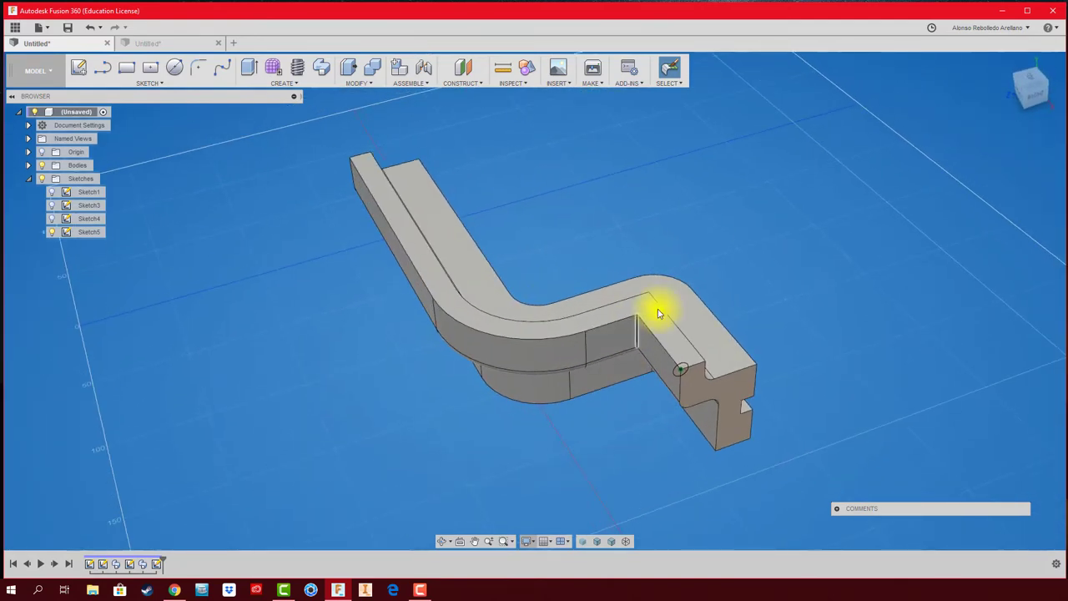
middle_click_drag(656, 305, 762, 246, "shift")
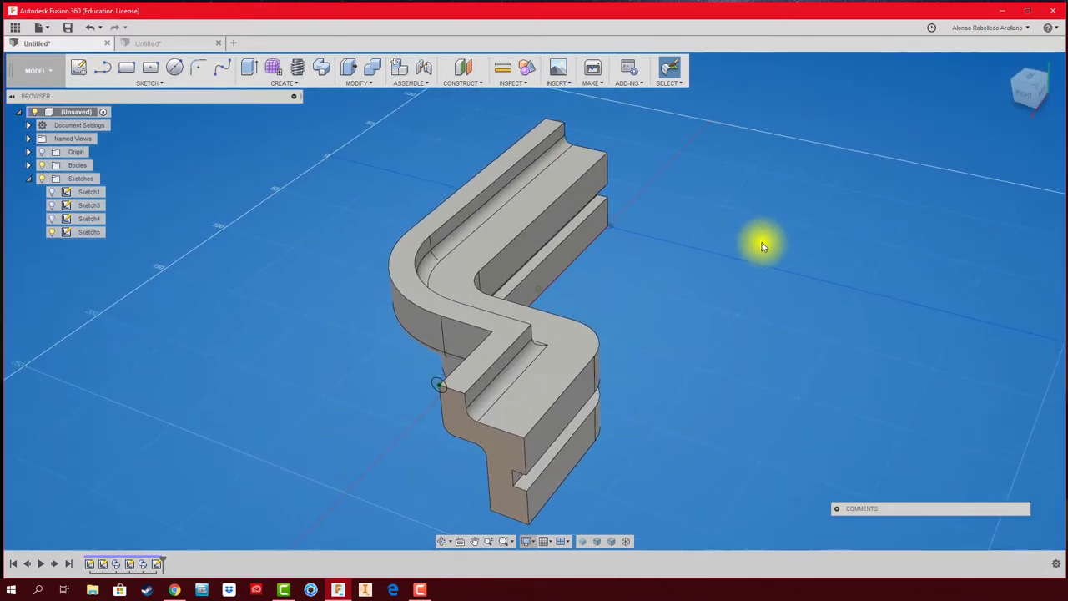
left_click(329, 72)
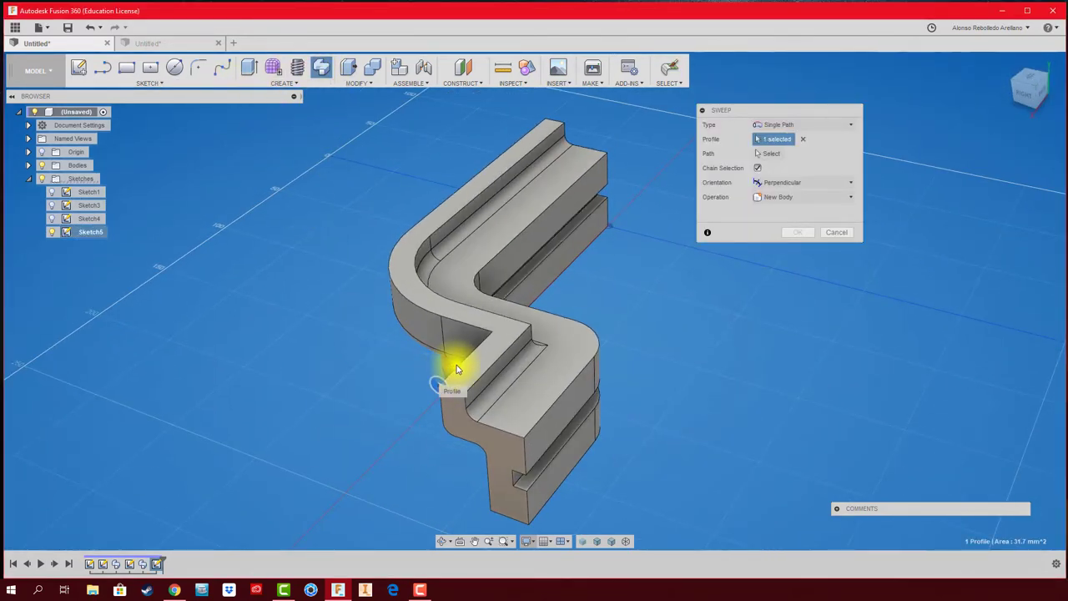
left_click(768, 155)
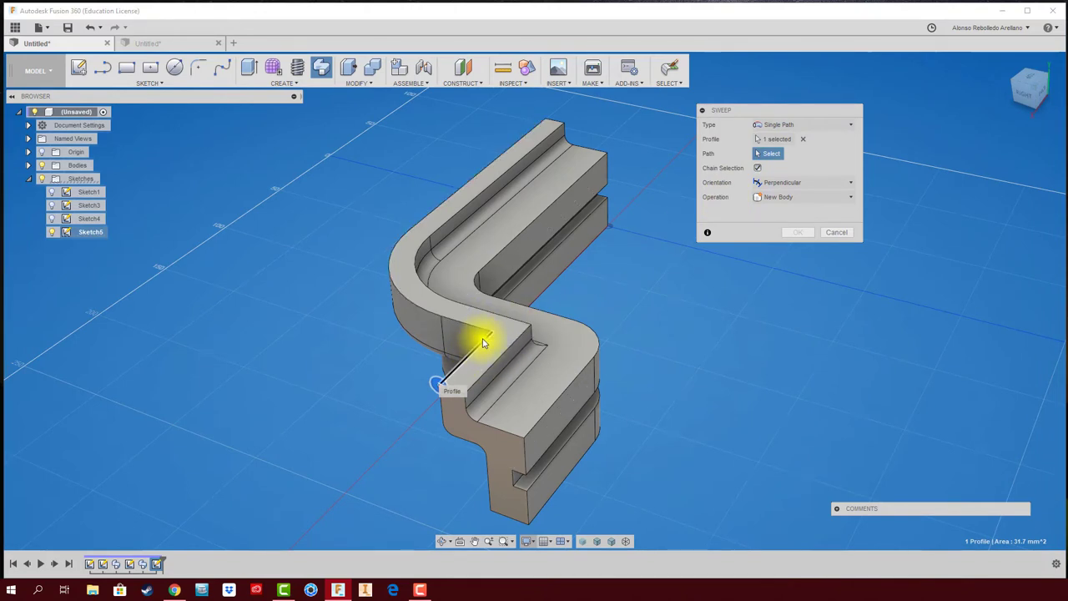
left_click(400, 239)
mouse_move(358, 287)
middle_mouse_down("shift")
mouse_move(813, 325)
mouse_move(788, 298)
mouse_move(678, 370)
middle_mouse_up("shift")
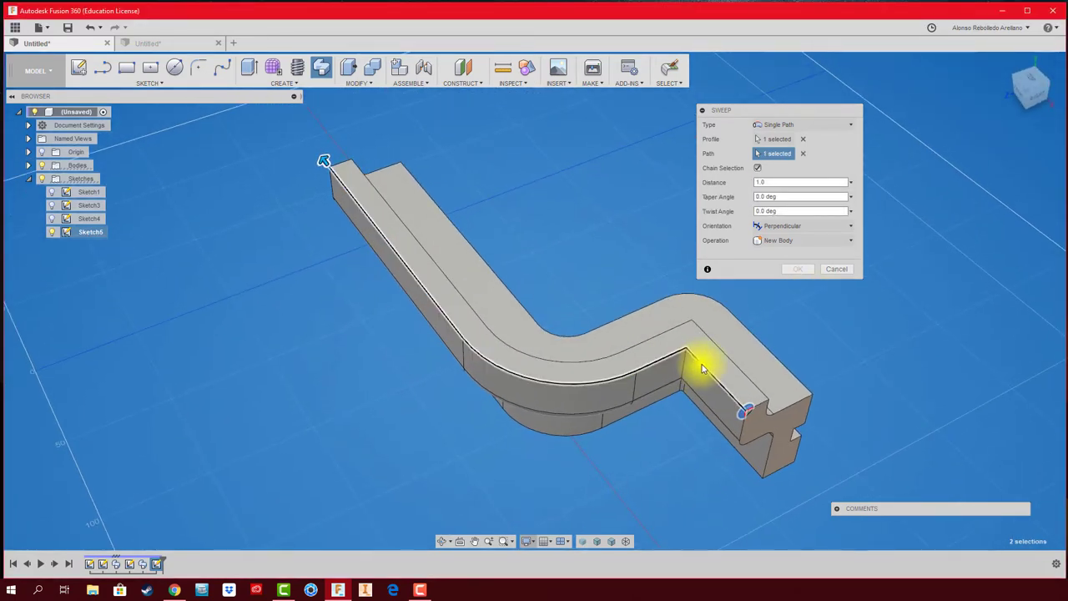
mouse_move(680, 422)
middle_mouse_down("shift")
mouse_move(670, 412)
mouse_move(571, 412)
mouse_move(484, 431)
mouse_move(441, 366)
middle_mouse_up("shift")
mouse_move(551, 173)
middle_mouse_down("shift")
mouse_move(793, 278)
mouse_move(663, 336)
mouse_move(706, 398)
mouse_move(708, 429)
mouse_move(817, 405)
mouse_move(826, 315)
mouse_move(802, 269)
mouse_move(687, 435)
mouse_move(730, 411)
mouse_move(252, 185)
mouse_move(102, 78)
middle_mouse_up("shift")
left_click(800, 270)
Draw a small center-diameter circle at the inner ledge on the wall's end face
left_click(78, 66)
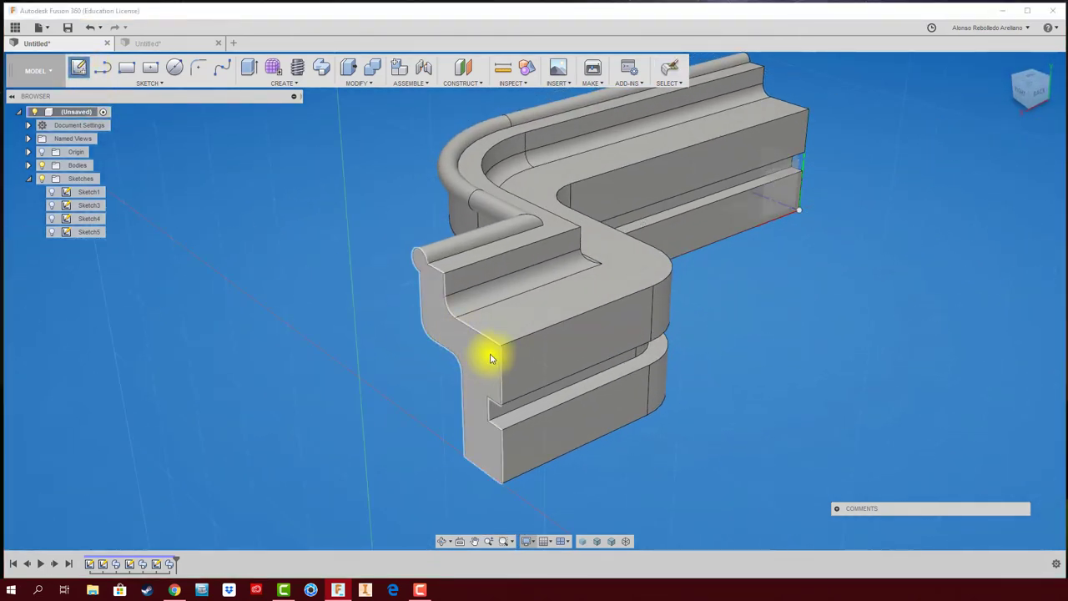
left_click(473, 355)
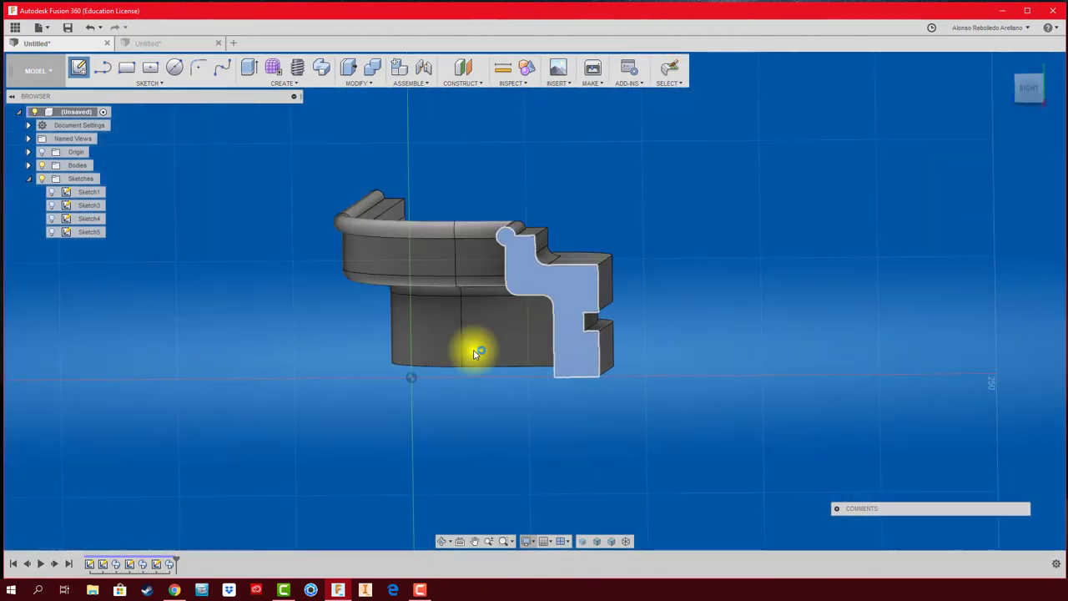
scroll(588, 315, "up", 3)
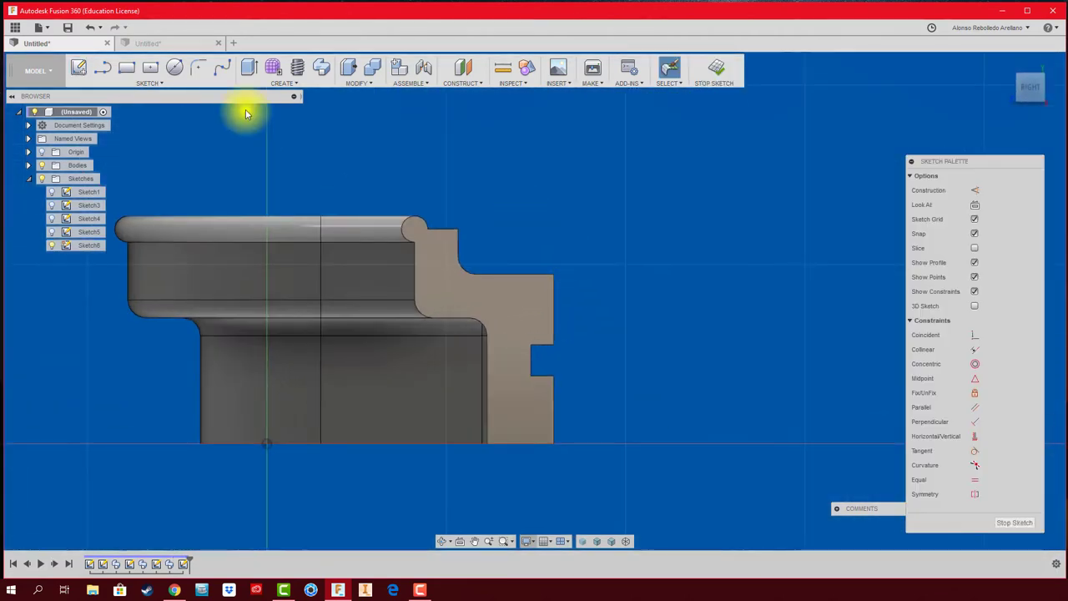
left_click(177, 68)
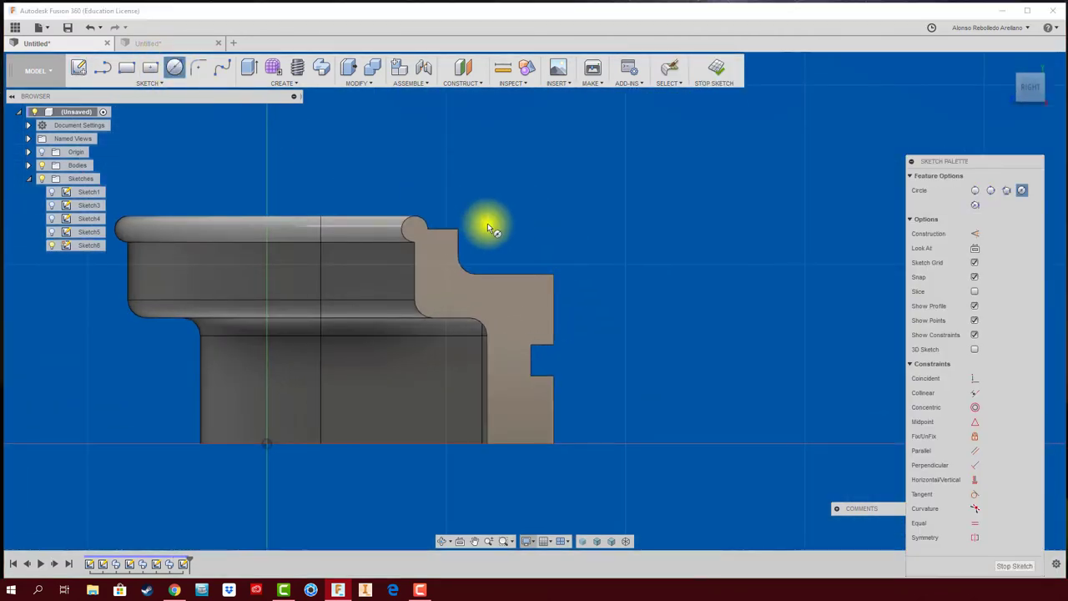
left_click(519, 284)
left_click(716, 70)
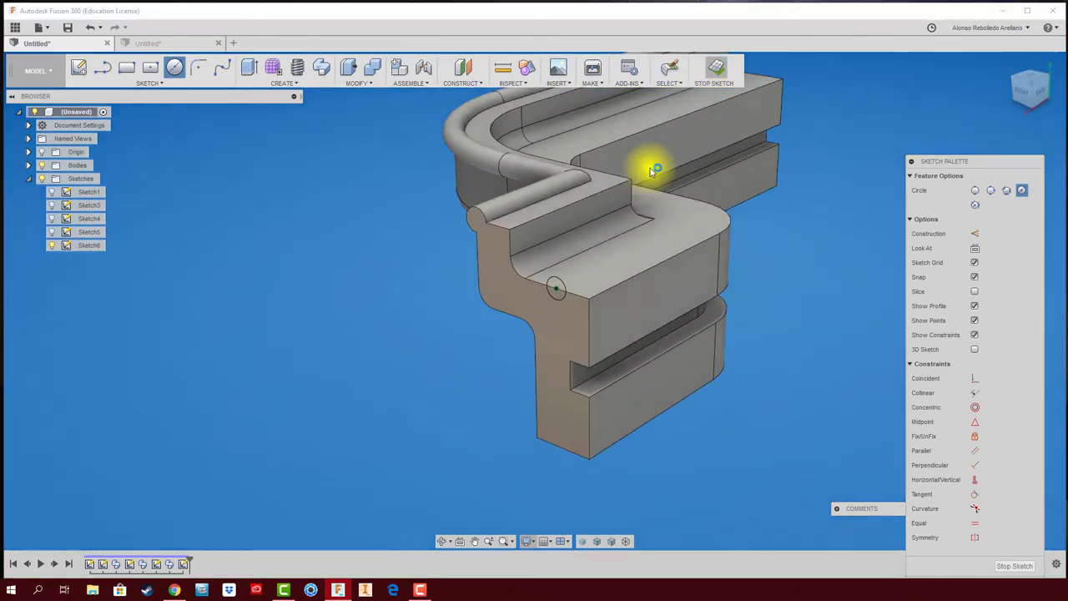
Sweep-cut Sketch6's circle along the inner ledge edge, stopping at 0.7 of the path
left_click(322, 69)
scroll(441, 376, "up", 3)
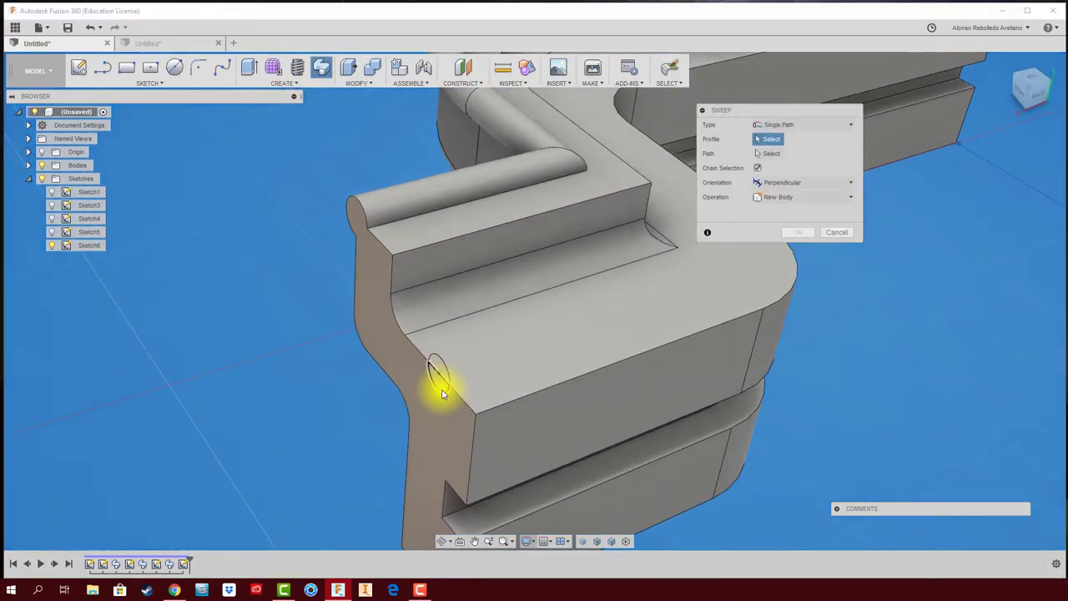
left_click(441, 382)
scroll(441, 382, "down", 2)
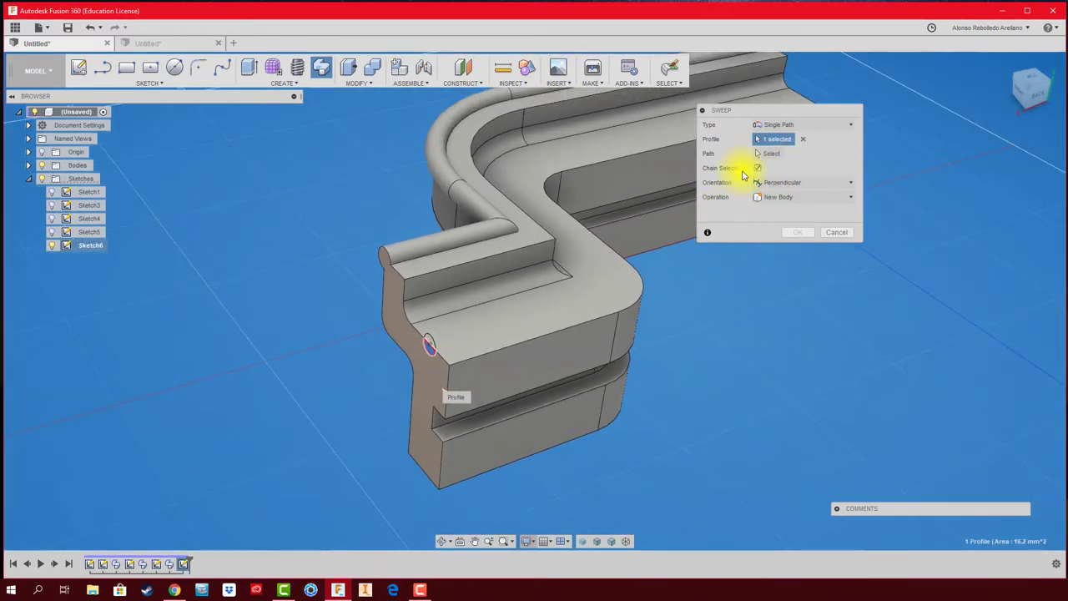
left_click(566, 329)
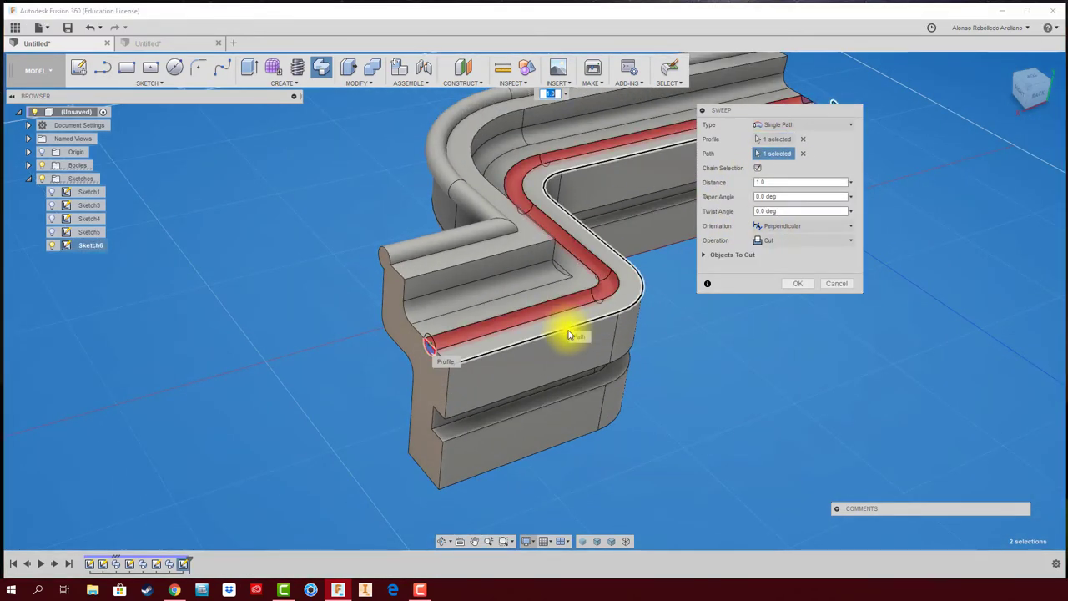
scroll(671, 347, "up", 2)
middle_click_drag(668, 336, 648, 228, "shift")
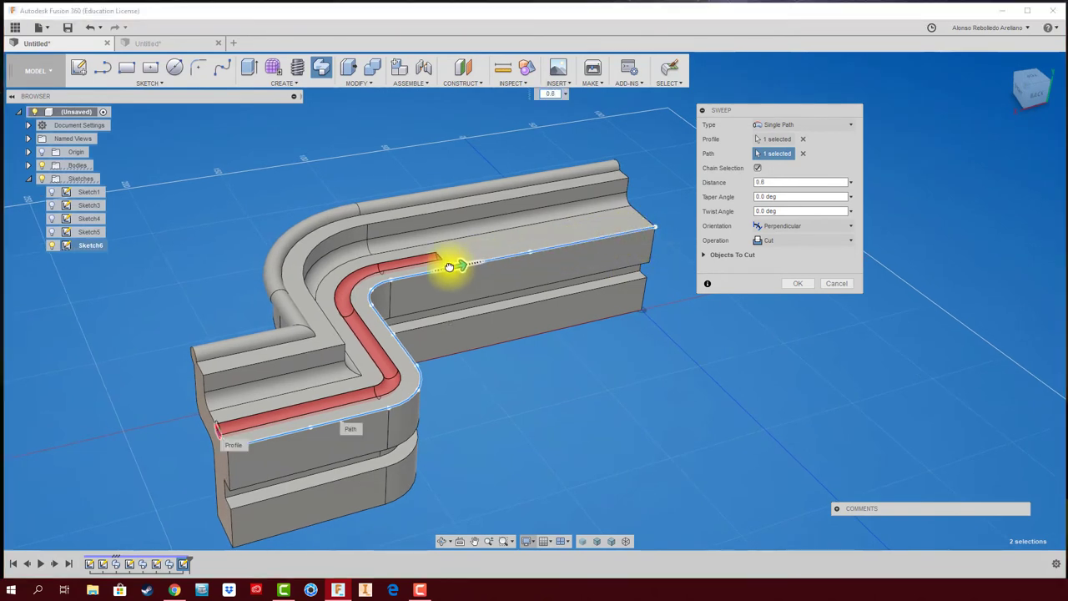
left_click(588, 241)
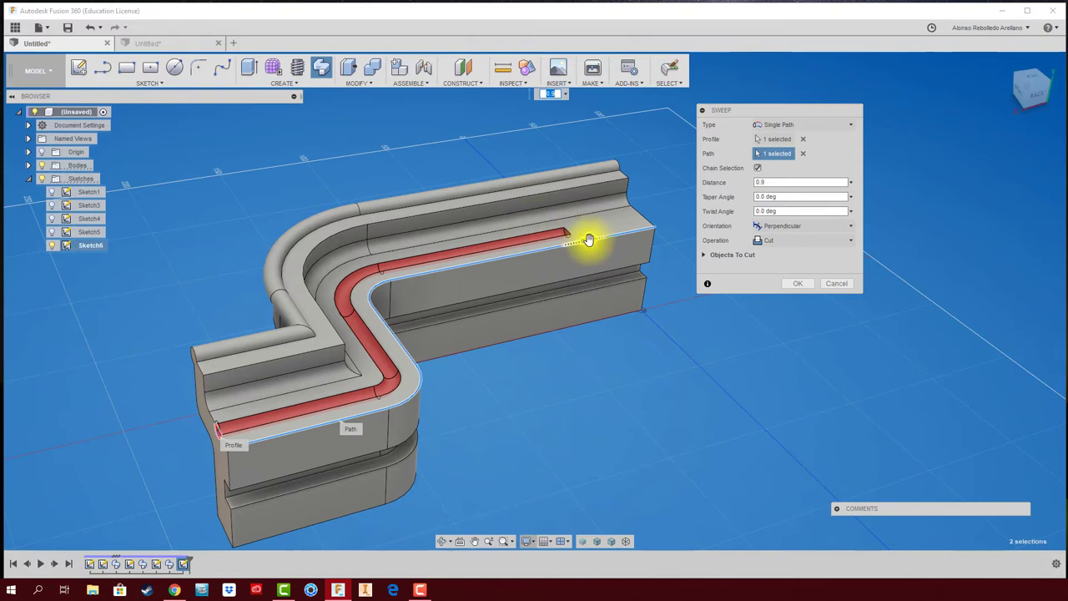
left_click_drag(537, 251, 518, 253)
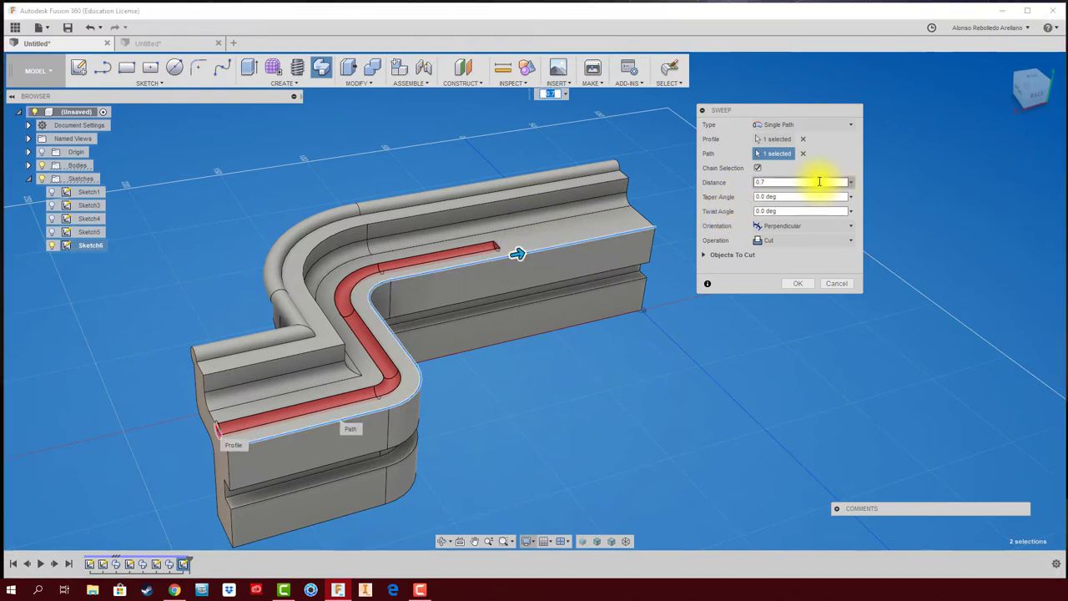
left_click(797, 283)
mouse_move(758, 291)
middle_mouse_down("shift")
mouse_move(660, 324)
mouse_move(505, 109)
middle_mouse_up("shift")
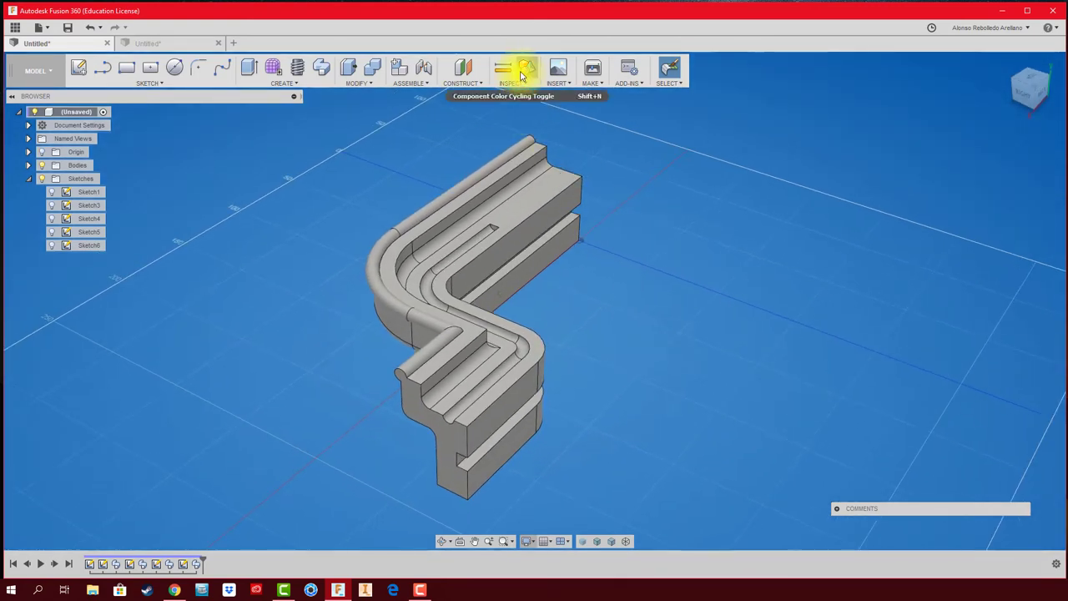
Turn on component colour cycling, then switch to the second Untitled design
left_click(525, 72)
middle_click_drag(579, 217, 663, 322, "shift")
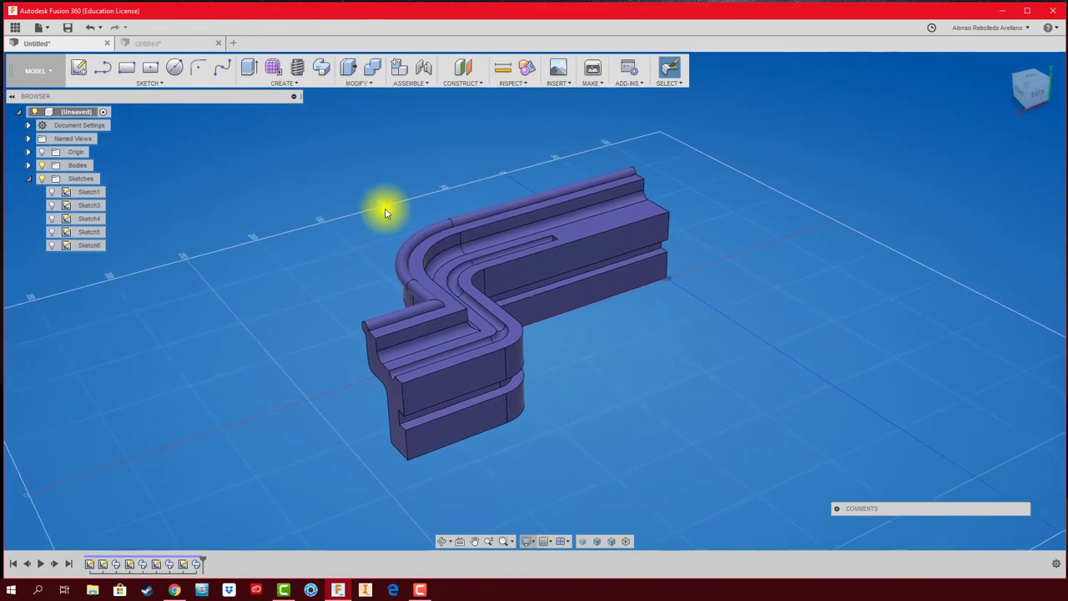
left_click(164, 46)
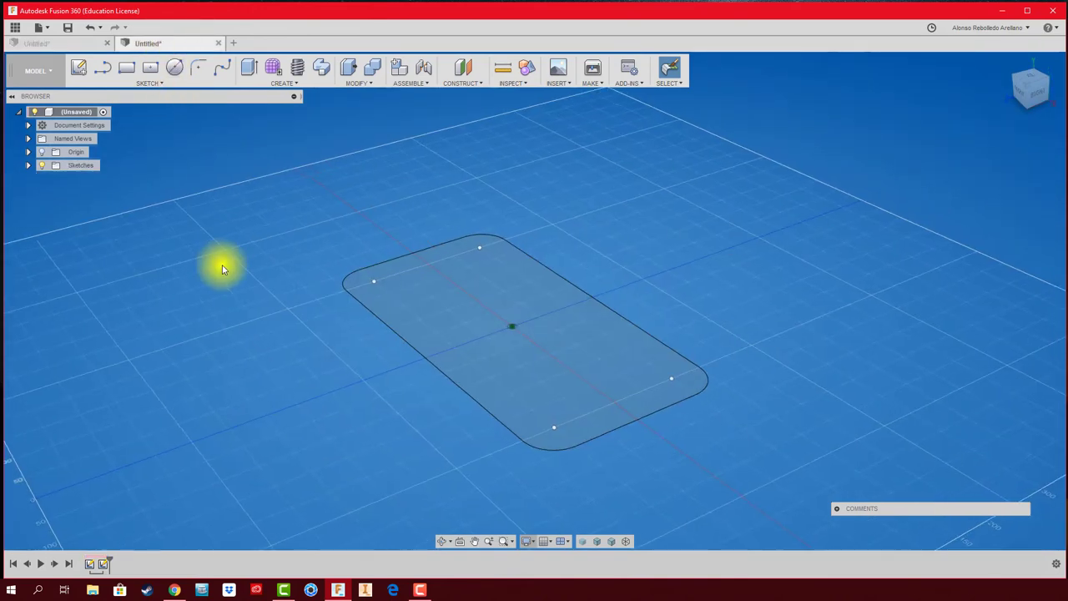
Rotate the view of the rounded-rectangle design and begin a new sketch
middle_click_drag(219, 263, 231, 274, "shift")
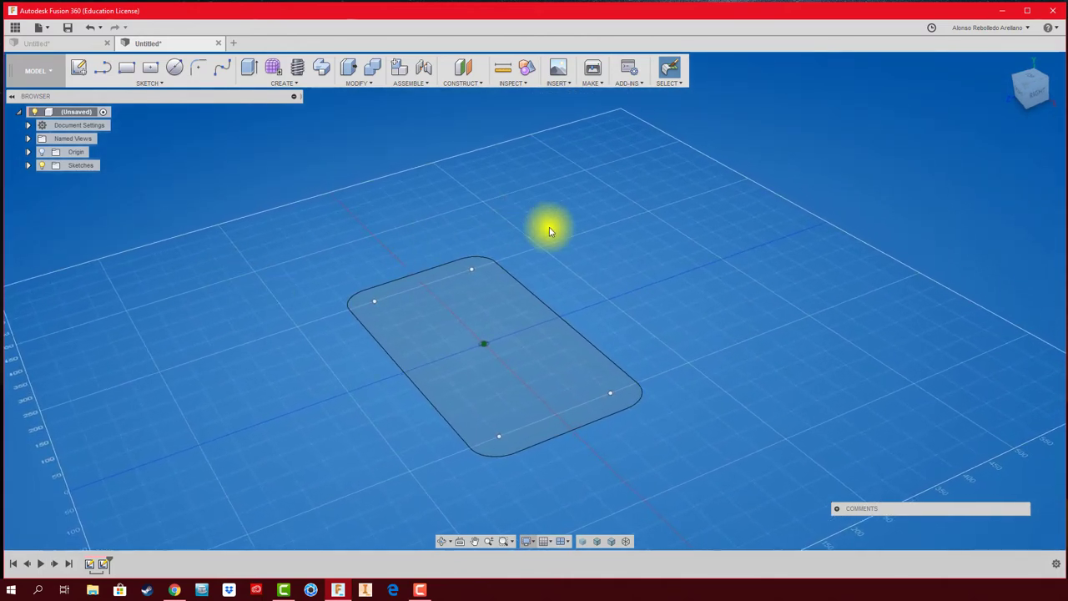
mouse_move(551, 460)
middle_mouse_down("shift")
mouse_move(323, 284)
mouse_move(434, 226)
mouse_move(465, 264)
middle_mouse_up("shift")
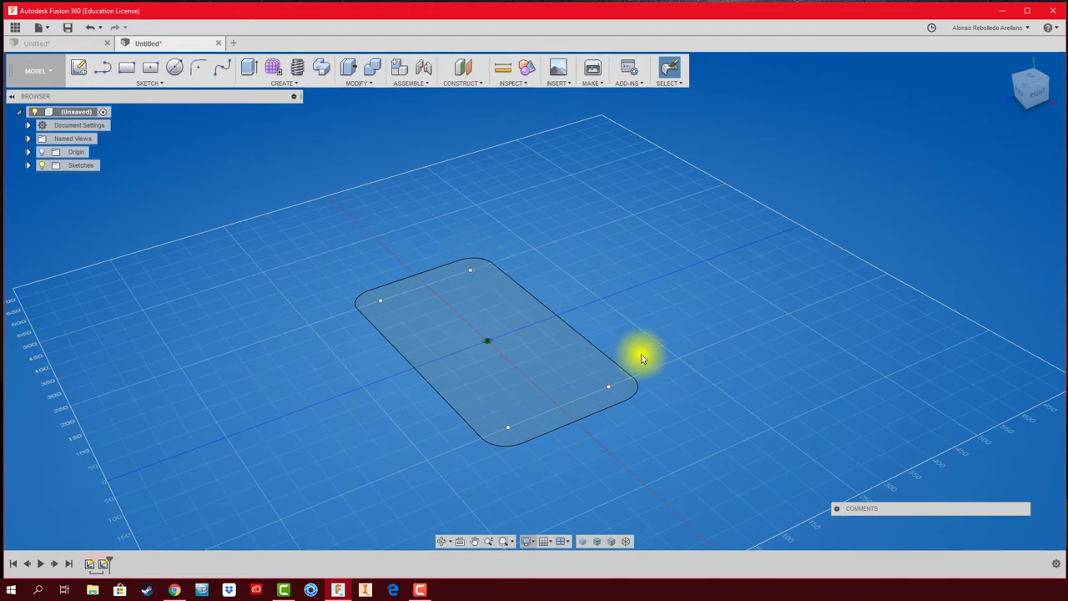
mouse_move(642, 358)
middle_mouse_down("shift")
mouse_move(322, 251)
mouse_move(83, 106)
middle_mouse_up("shift")
left_click(82, 75)
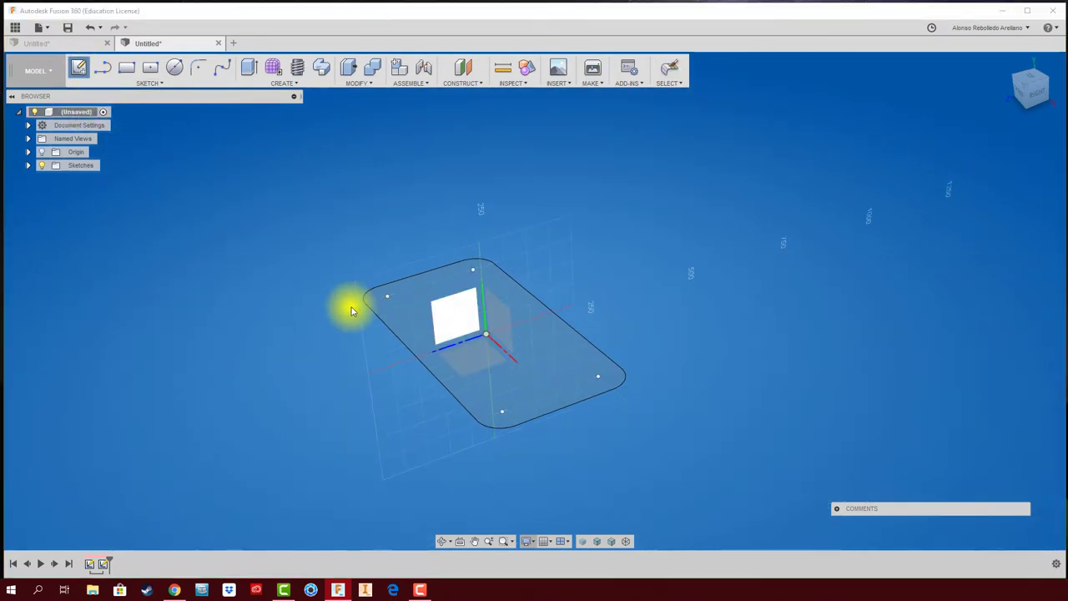
On the side origin plane, draw the stepped outline: a tapered rise, short outward step, and short rise
left_click(464, 316)
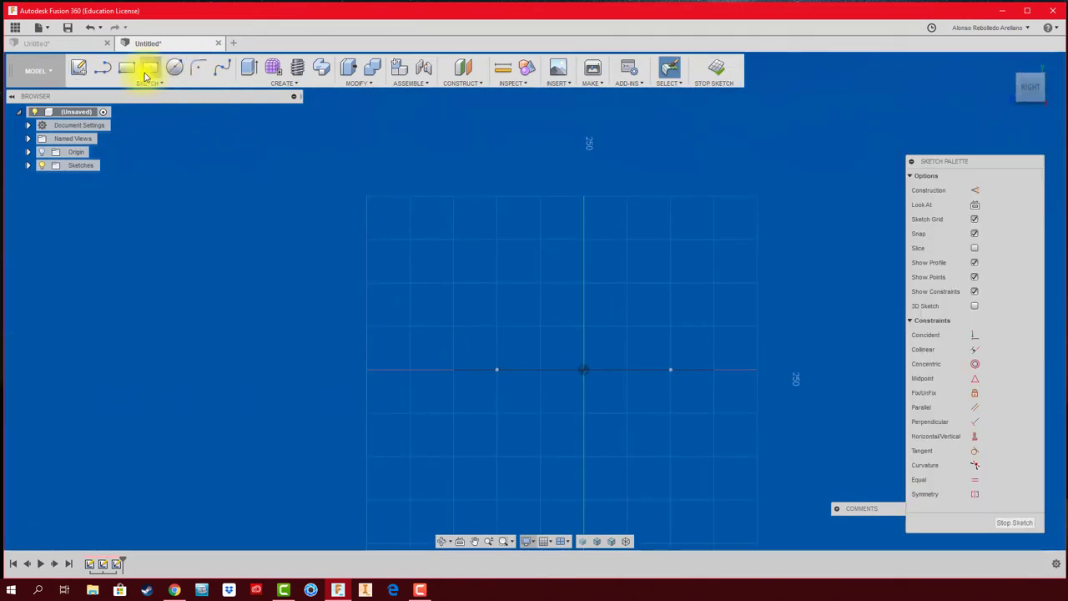
left_click(106, 75)
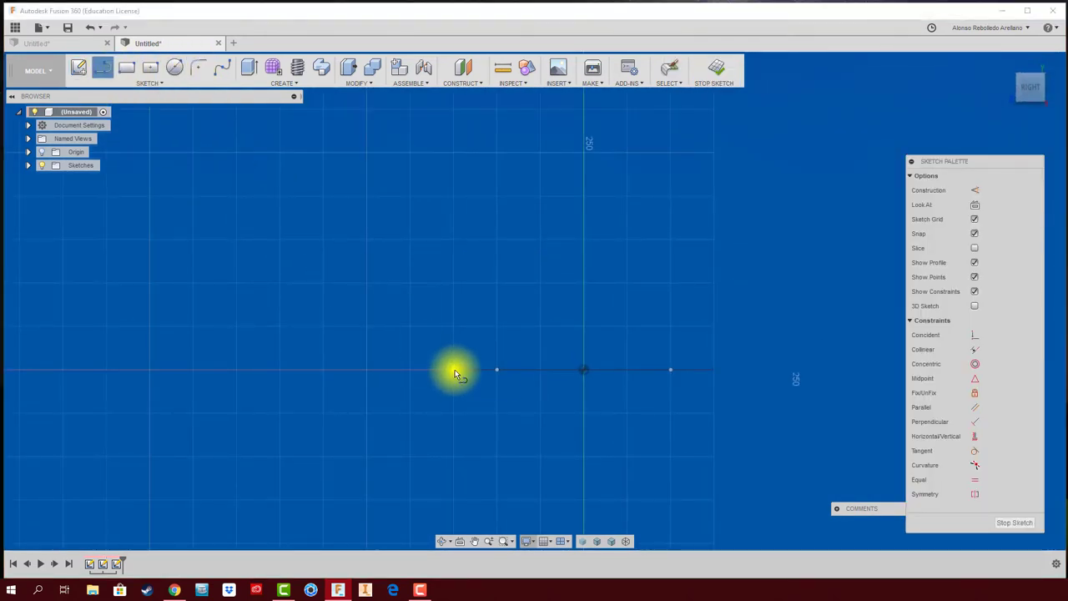
left_click(453, 370)
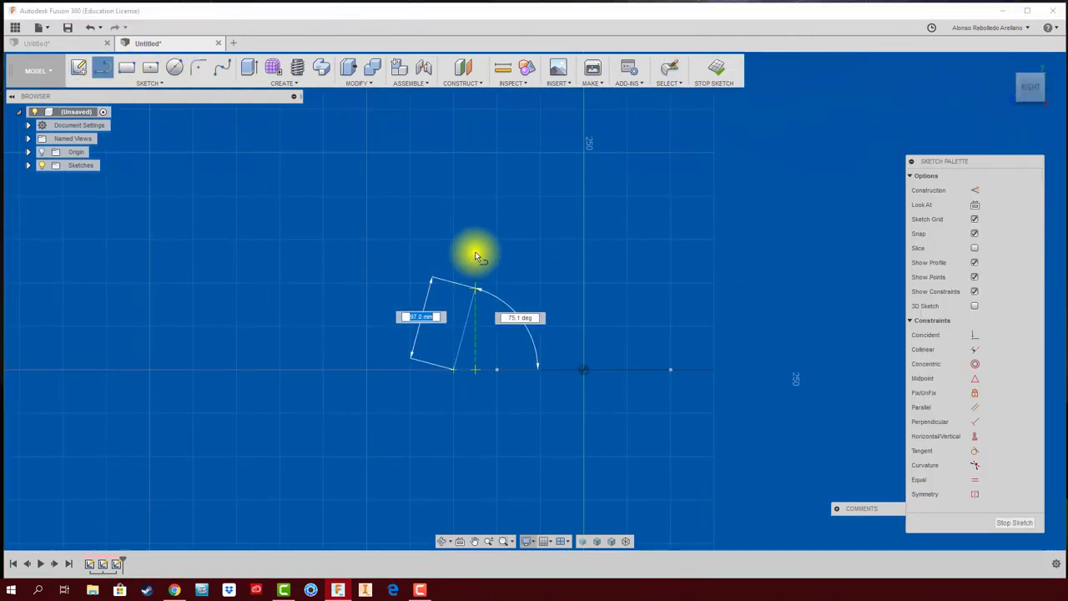
left_click(402, 180)
left_click(400, 160)
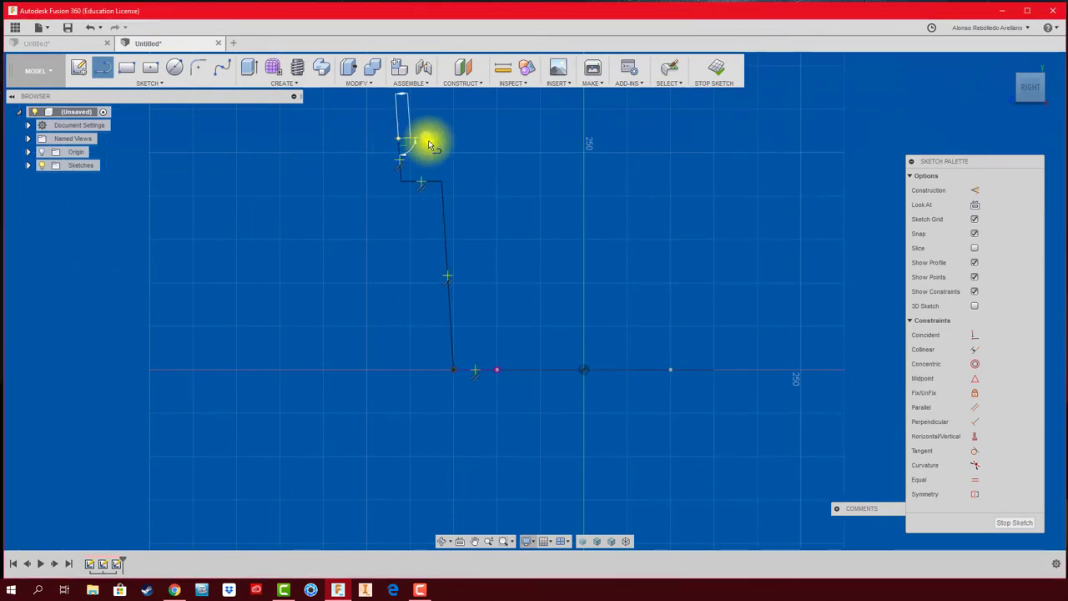
left_click(430, 140)
key("Escape")
scroll(455, 194, "up", 2)
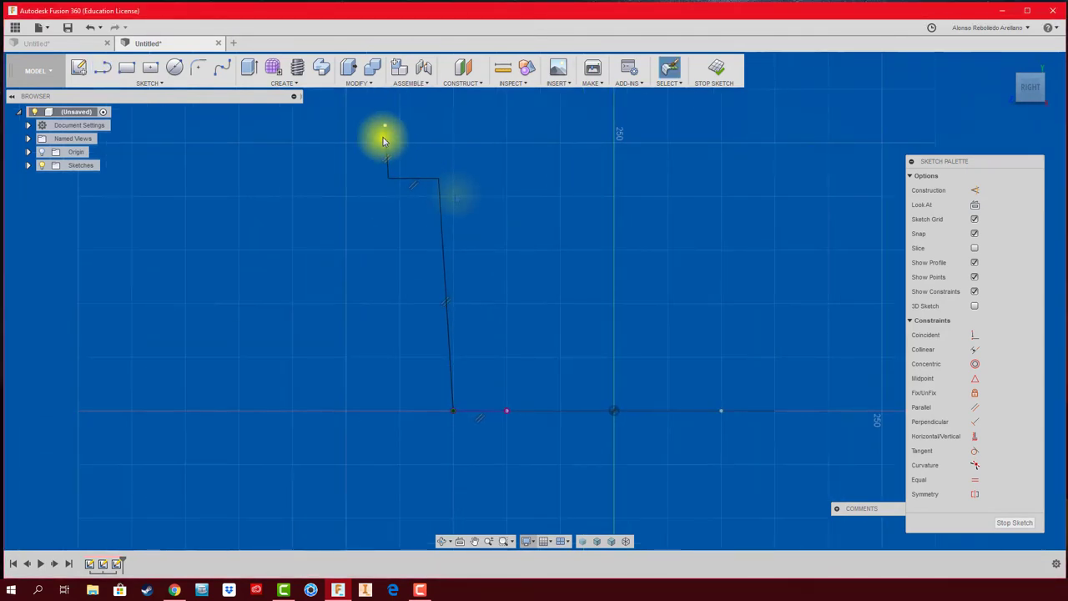
Try a -1.3 mm offset of the profile chain, then cancel it
left_click(168, 86)
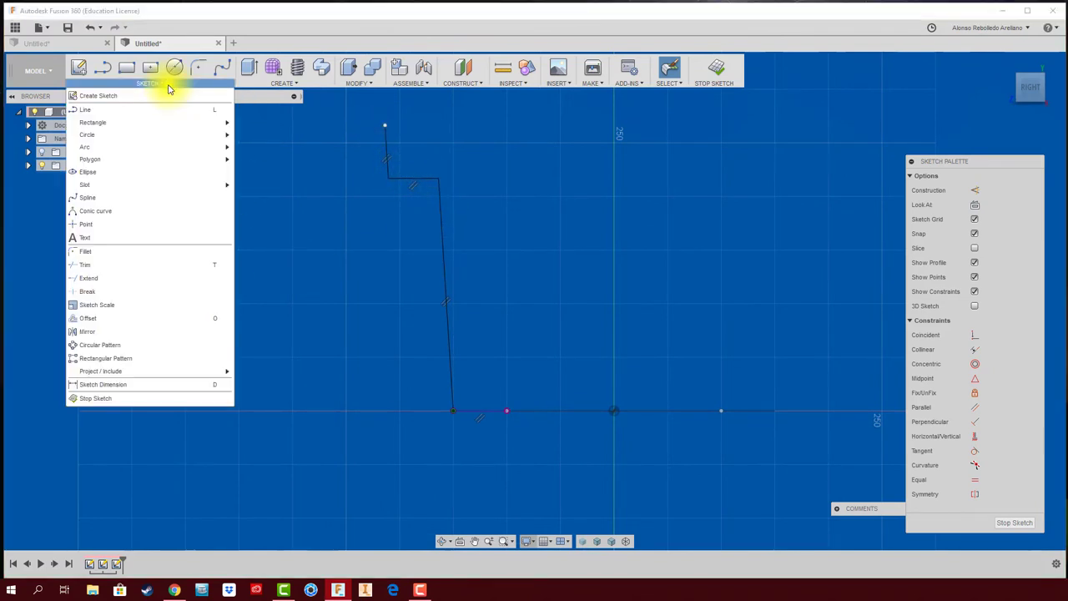
left_click(198, 315)
left_click(405, 178)
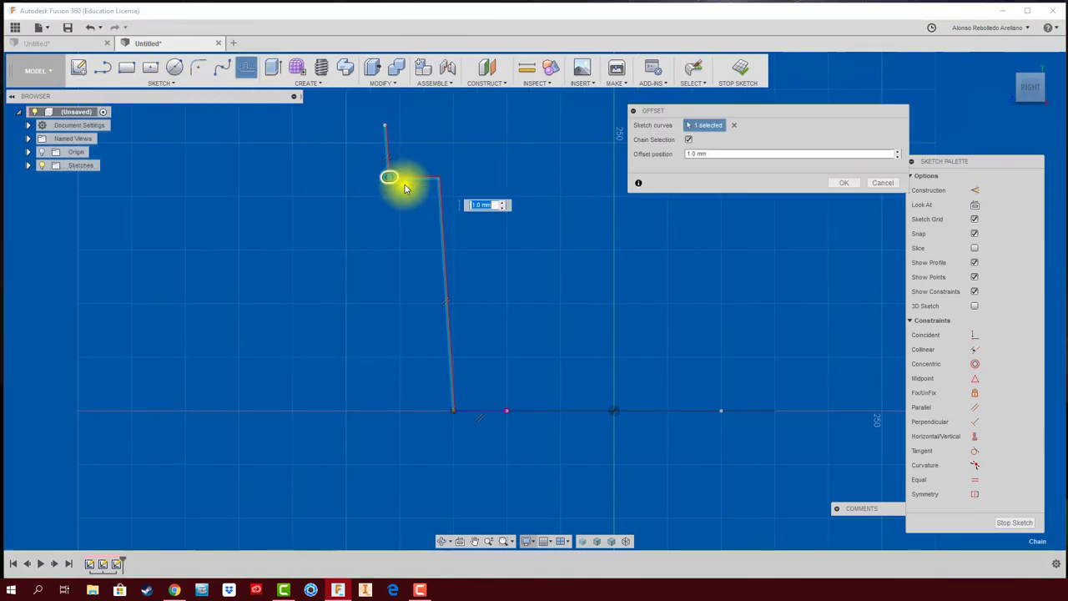
scroll(398, 176, "up", 3)
left_click_drag(367, 178, 360, 176)
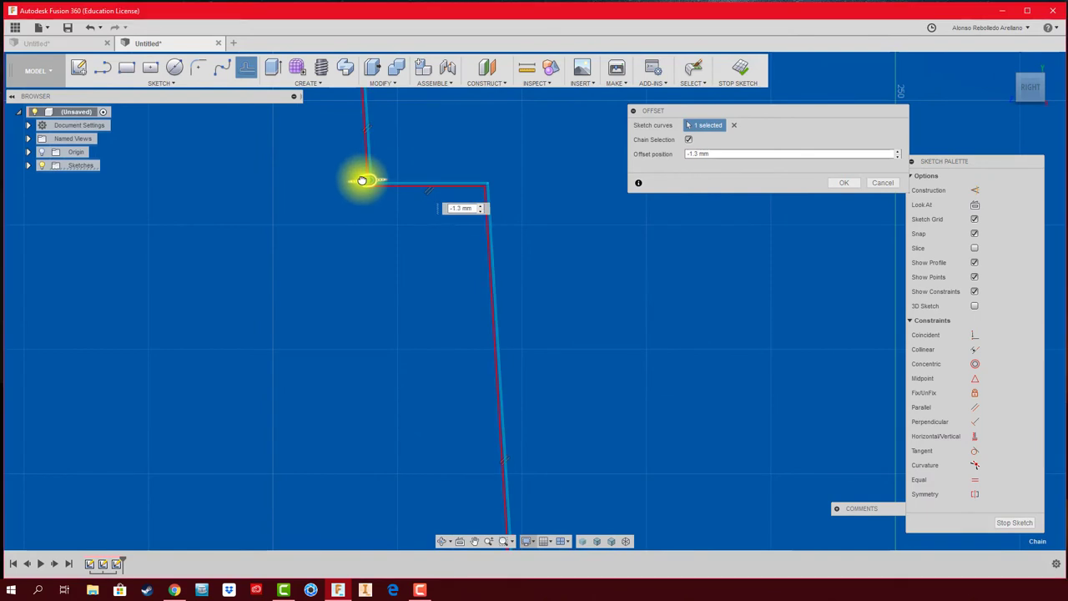
scroll(317, 284, "down", 2)
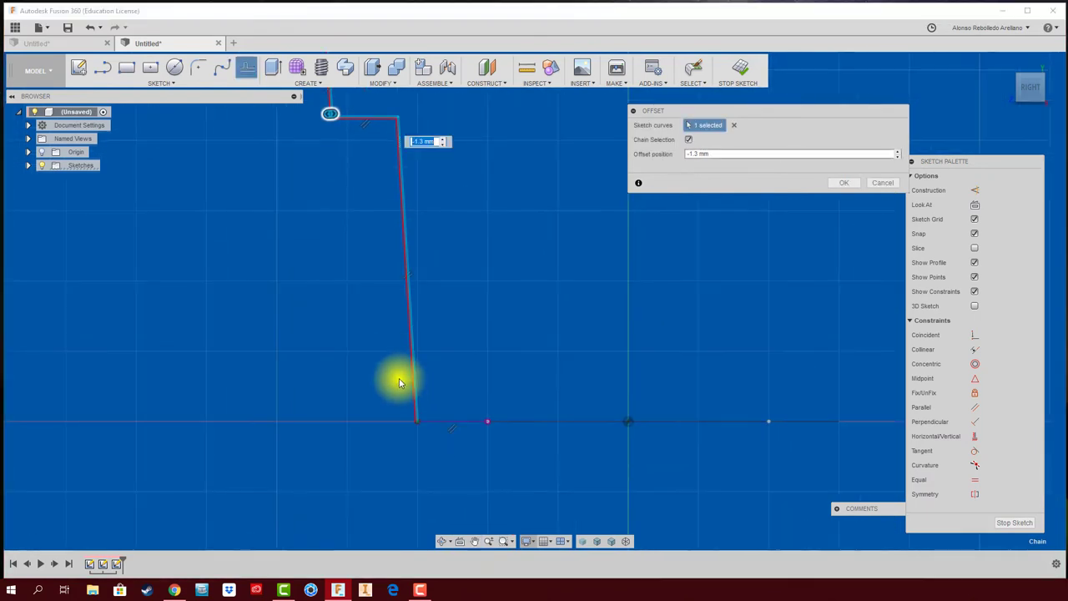
middle_click_drag(398, 375, 447, 211)
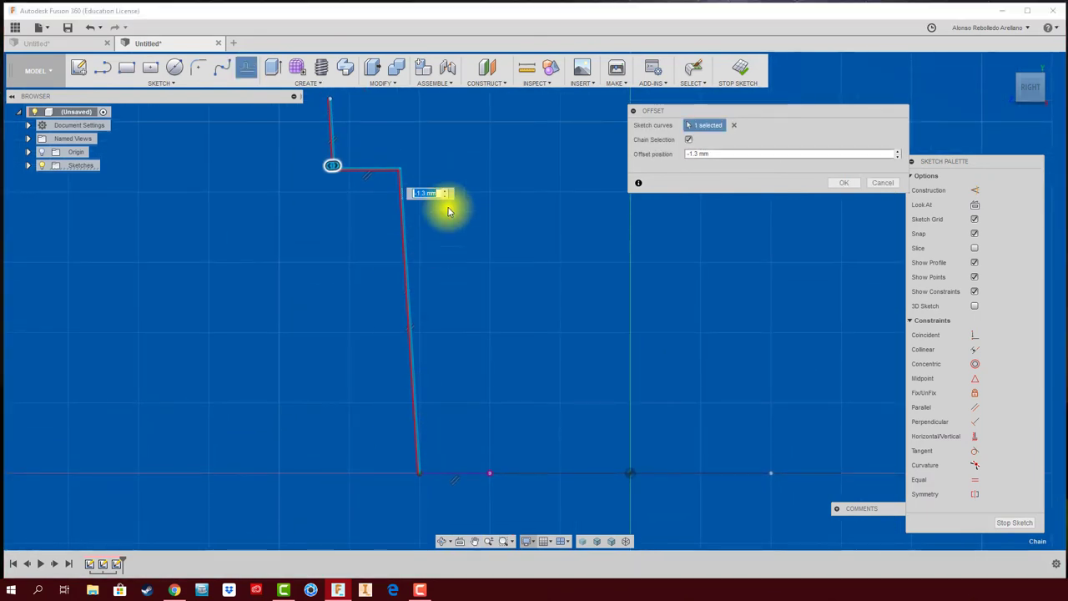
left_click(882, 183)
Fillet the profile's upper corner at 10 mm and its lower corner at 5 mm
left_click(198, 67)
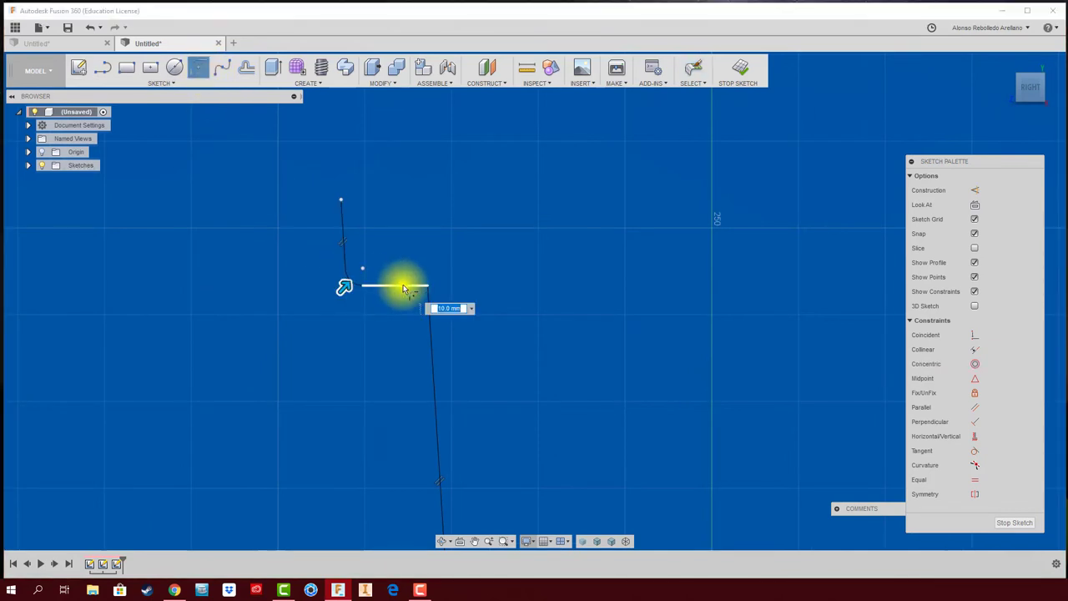
key("Return")
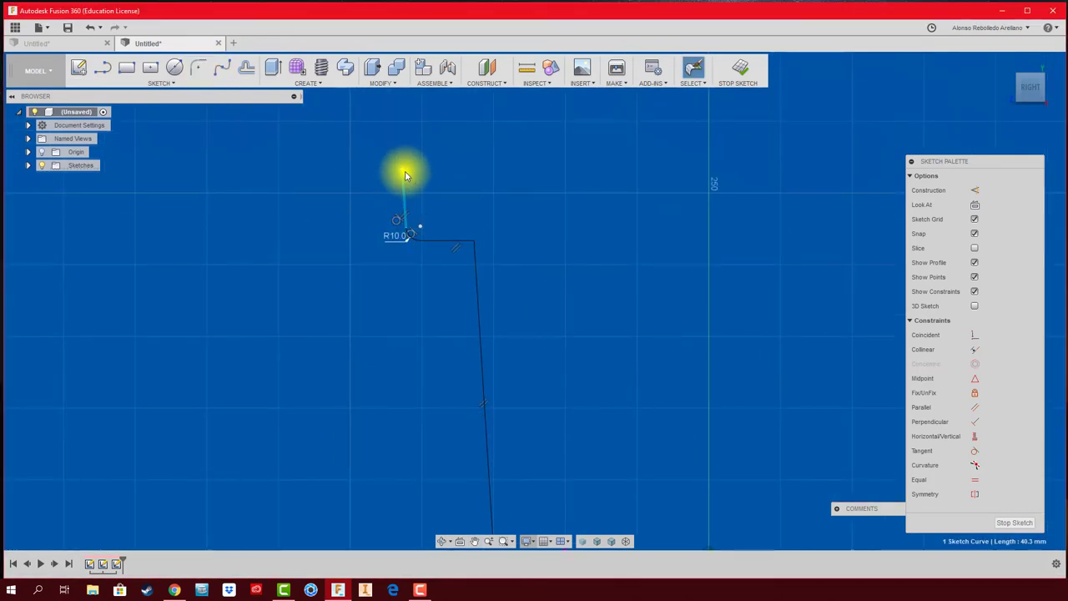
left_click_drag(410, 192, 463, 227)
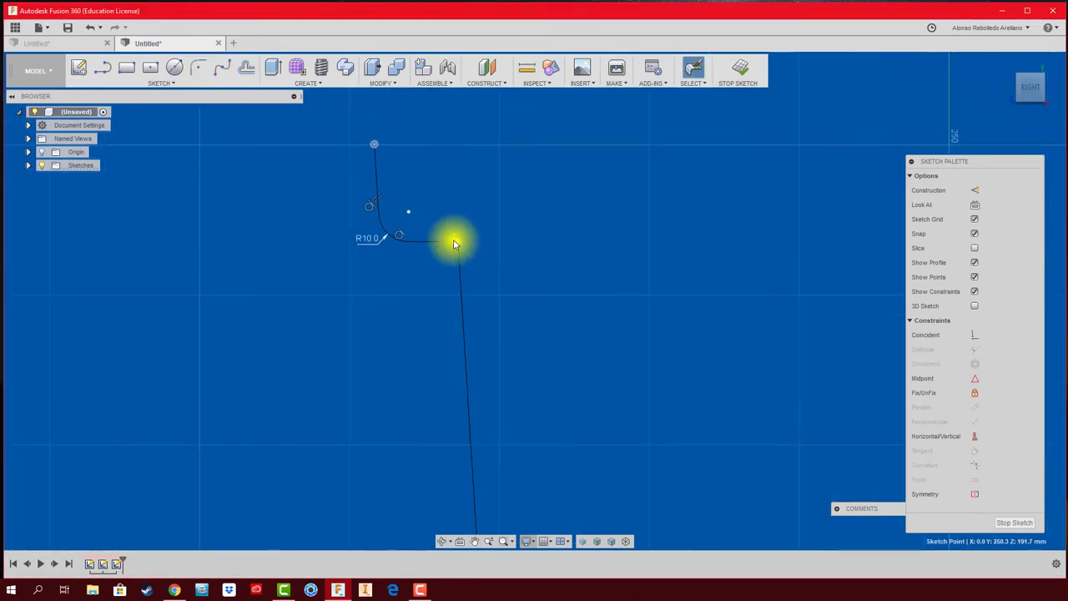
left_click(202, 70)
left_click(457, 242)
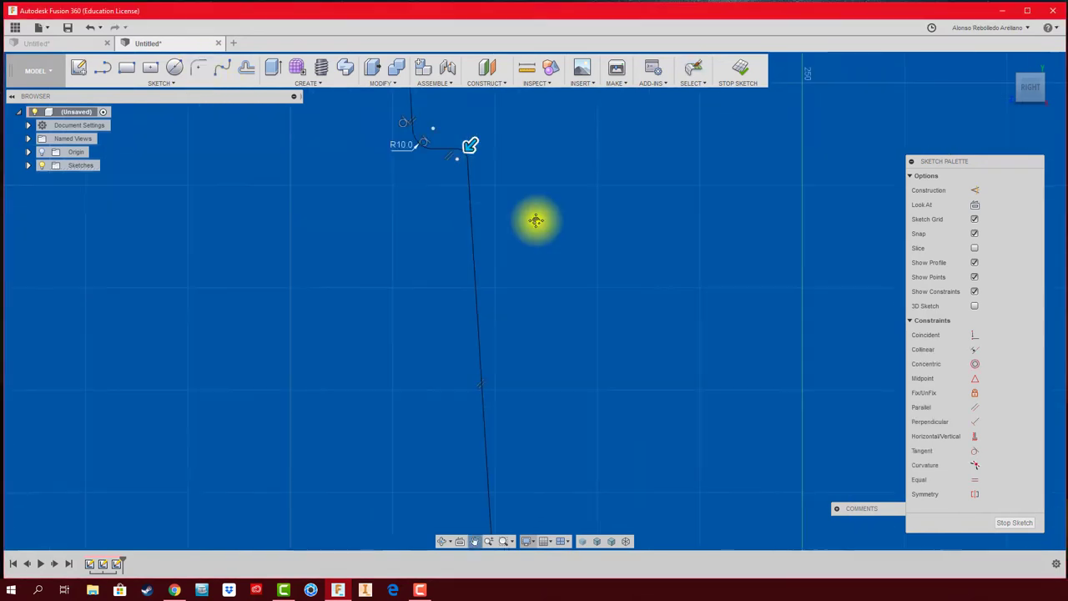
scroll(617, 309, "down", 2)
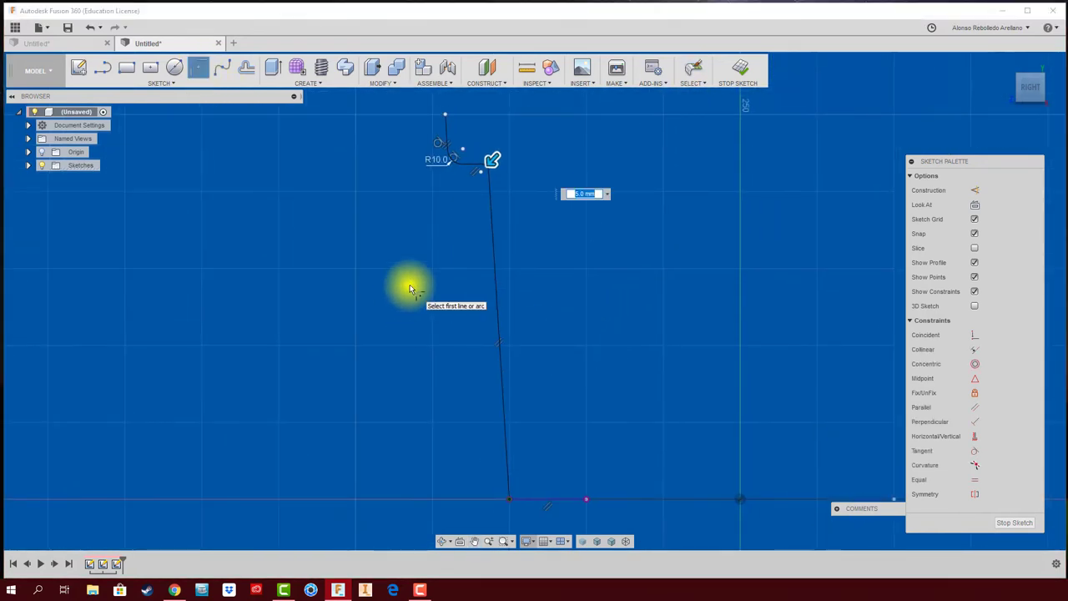
scroll(510, 167, "up", 2)
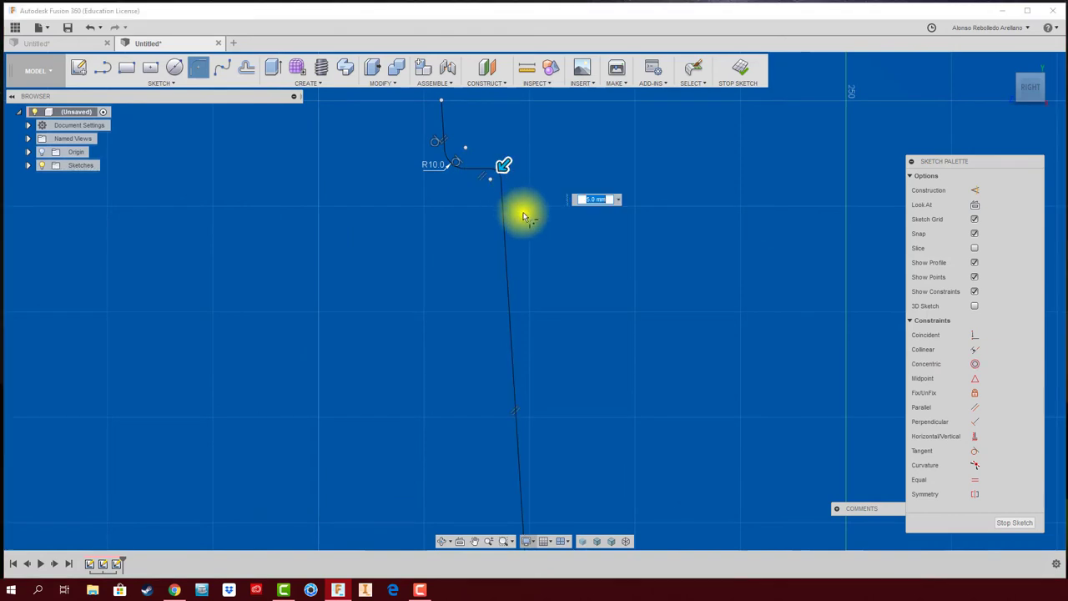
key("Return")
Offset the whole profile chain by 2 mm to make the thin wall
left_click(246, 67)
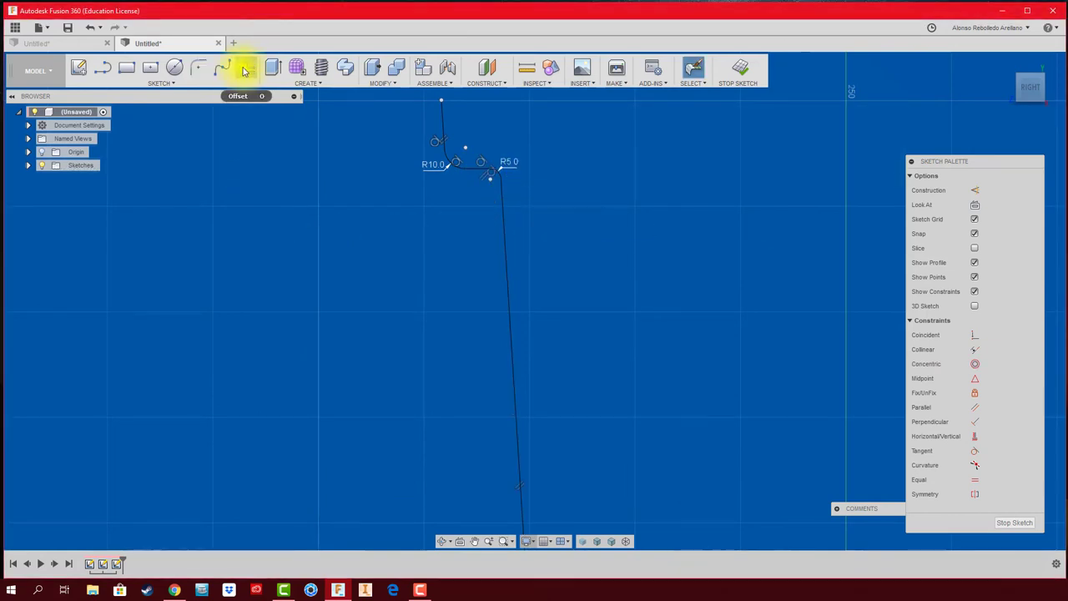
left_click(445, 163)
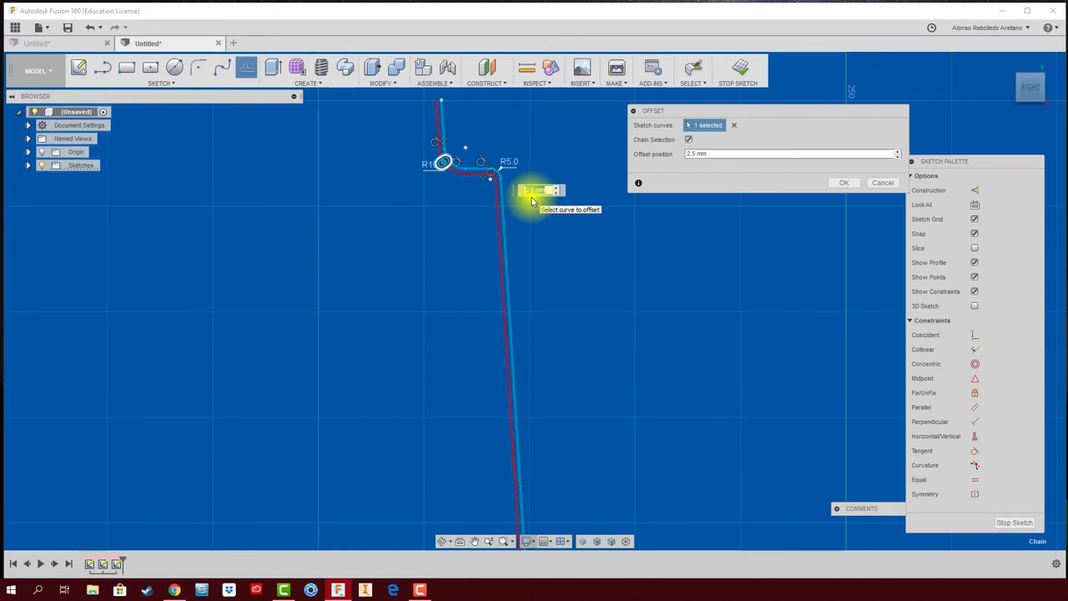
type("2")
left_click(843, 183)
Join the two top endpoints of the profile curves with a short line
key("F6")
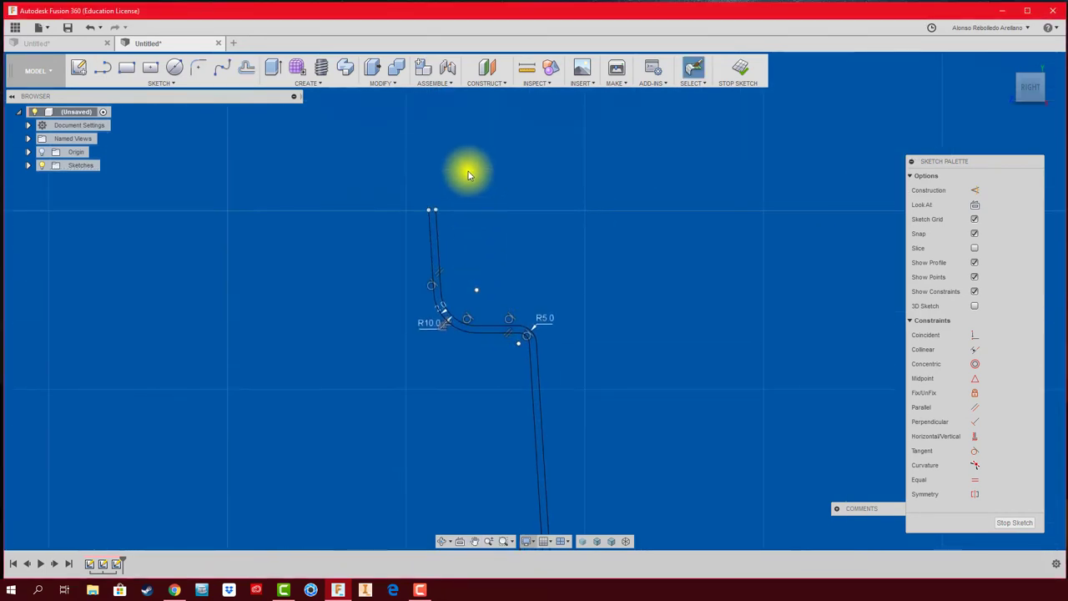
scroll(446, 209, "up", 4)
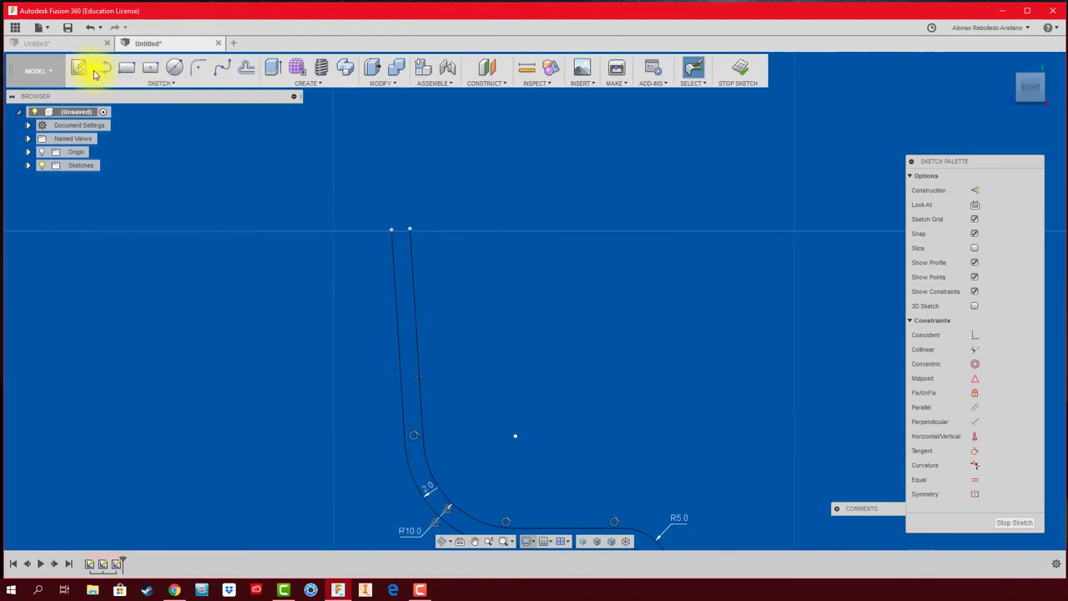
left_click(101, 68)
left_click(391, 228)
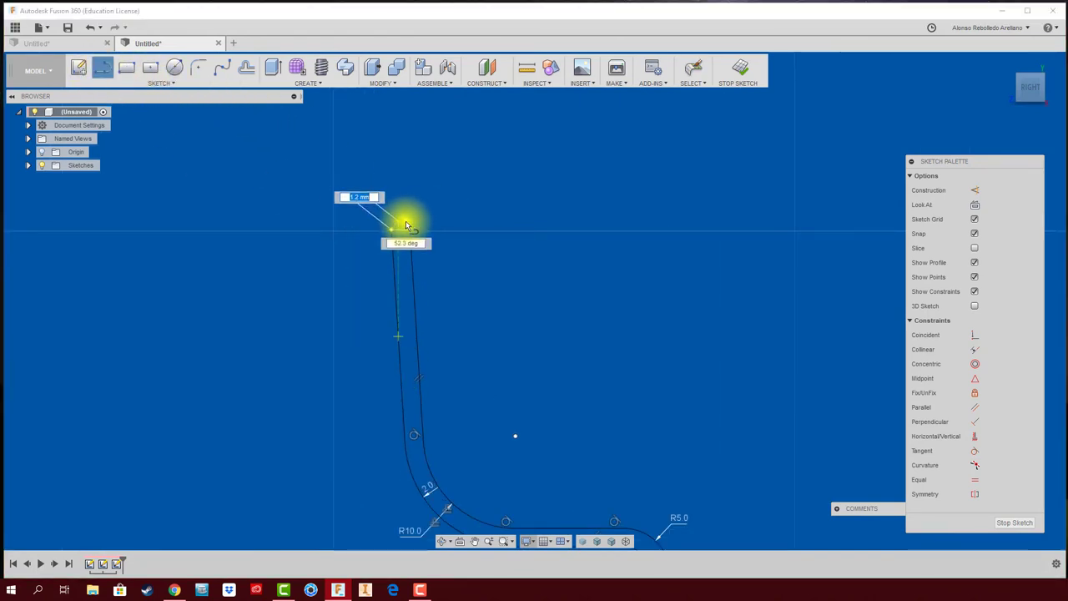
left_click(410, 228)
scroll(525, 262, "down", 2)
key("Escape")
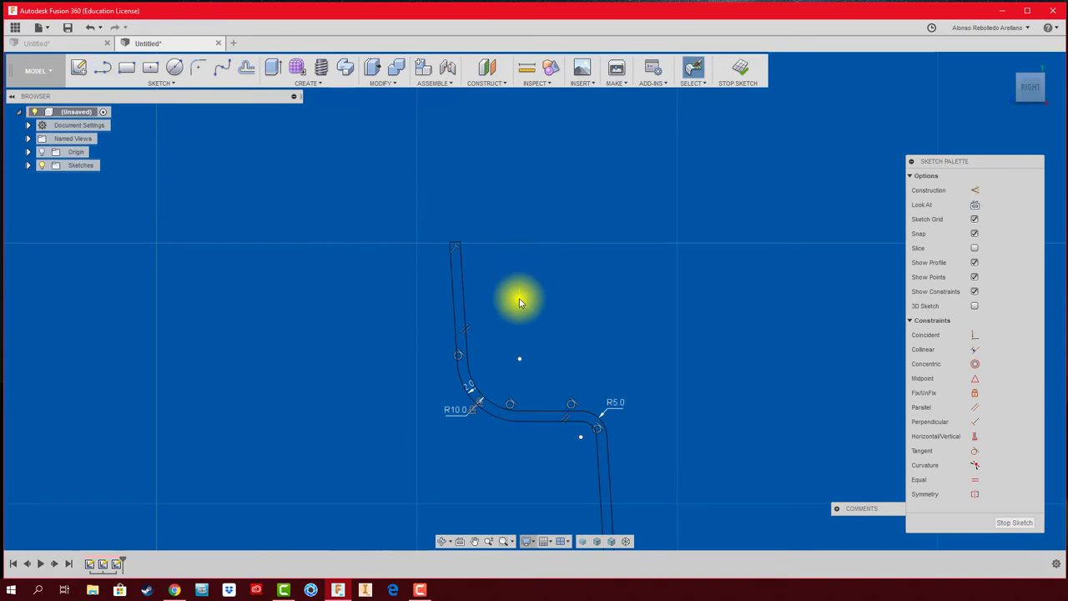
Close the bottom of the thin profile with a line between the two bottom endpoints
scroll(579, 370, "up", 3)
scroll(455, 480, "up", 3)
middle_click_drag(456, 480, 541, 365)
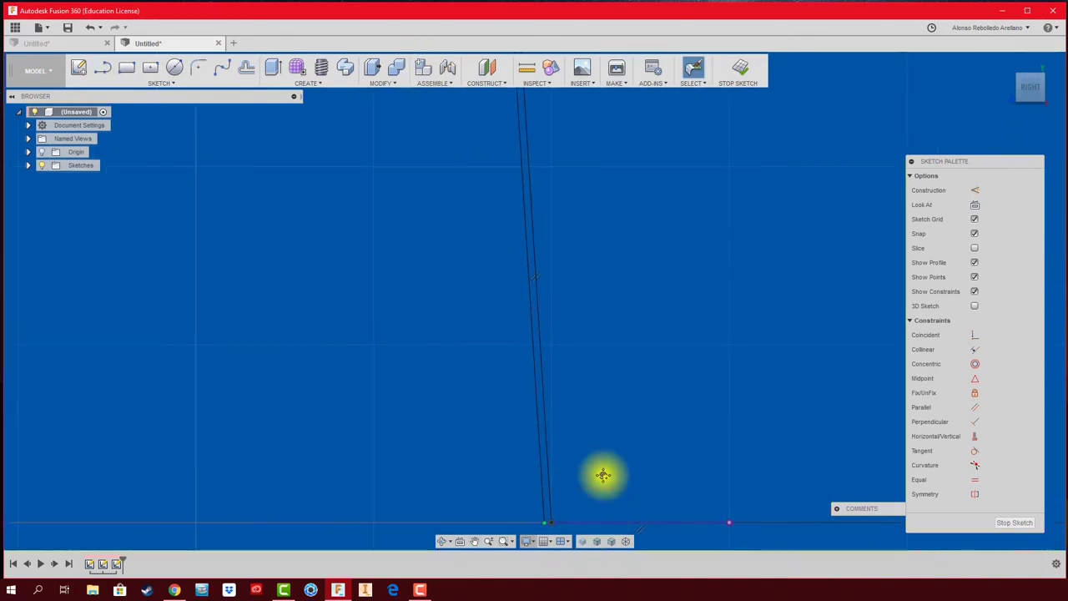
middle_click_drag(603, 474, 567, 341)
scroll(556, 363, "up", 1)
scroll(550, 350, "up", 1)
scroll(531, 340, "up", 1)
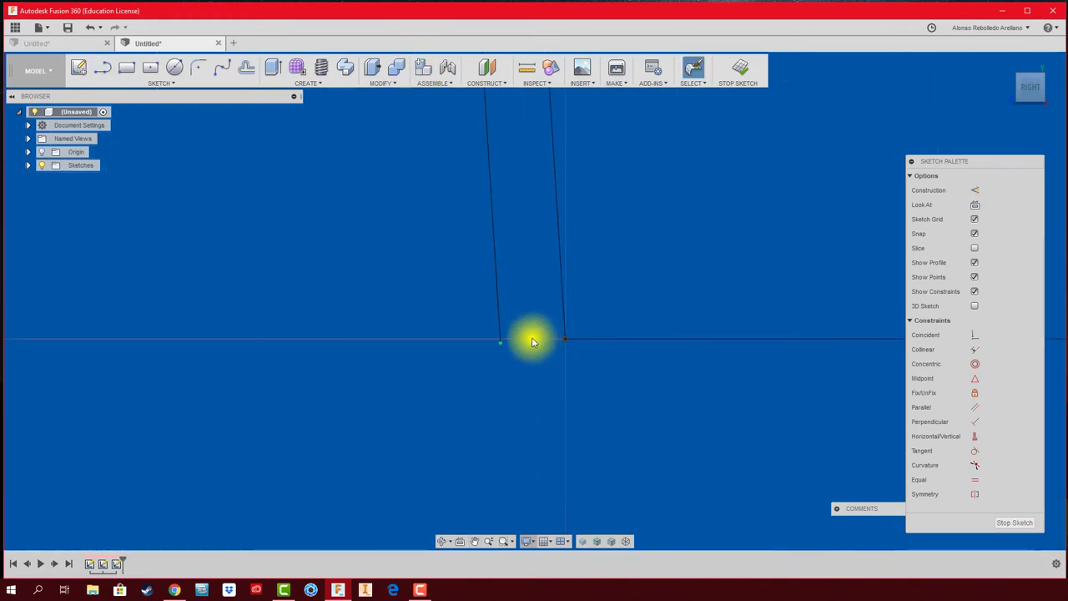
left_click(103, 70)
left_click(582, 341)
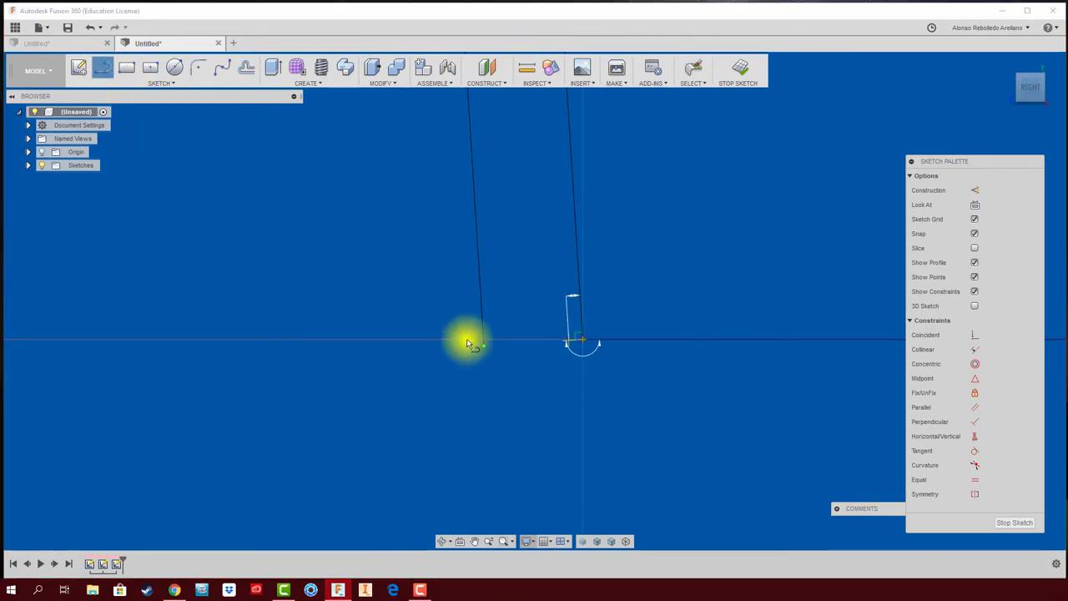
left_click(405, 340)
key("Escape")
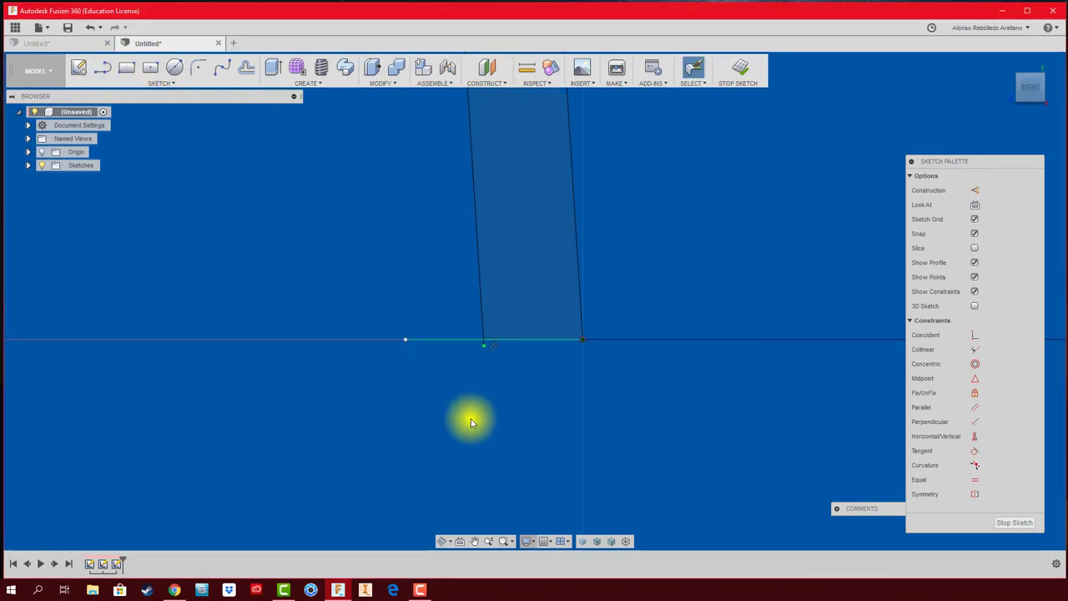
Finish the sketch holding the closed thin wall profile
scroll(479, 367, "up", 2)
scroll(472, 329, "up", 2)
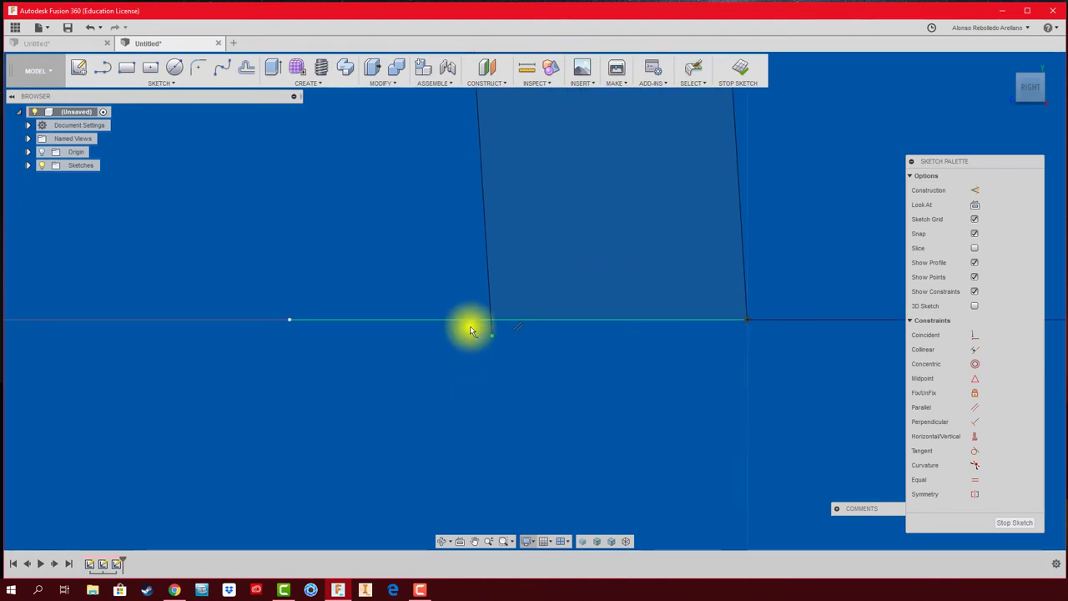
scroll(459, 380, "down", 3)
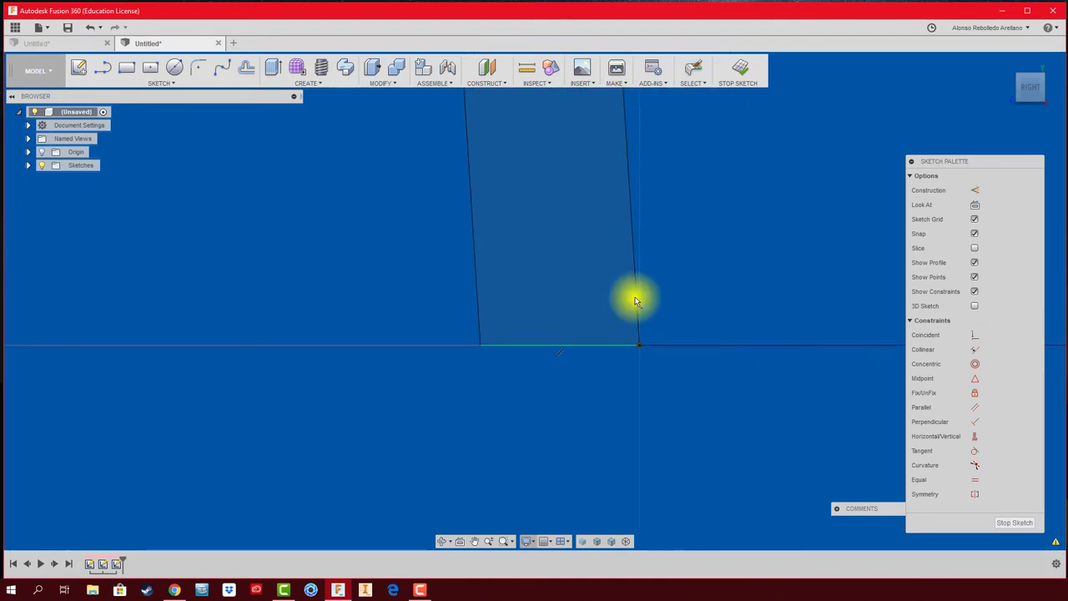
left_click(749, 86)
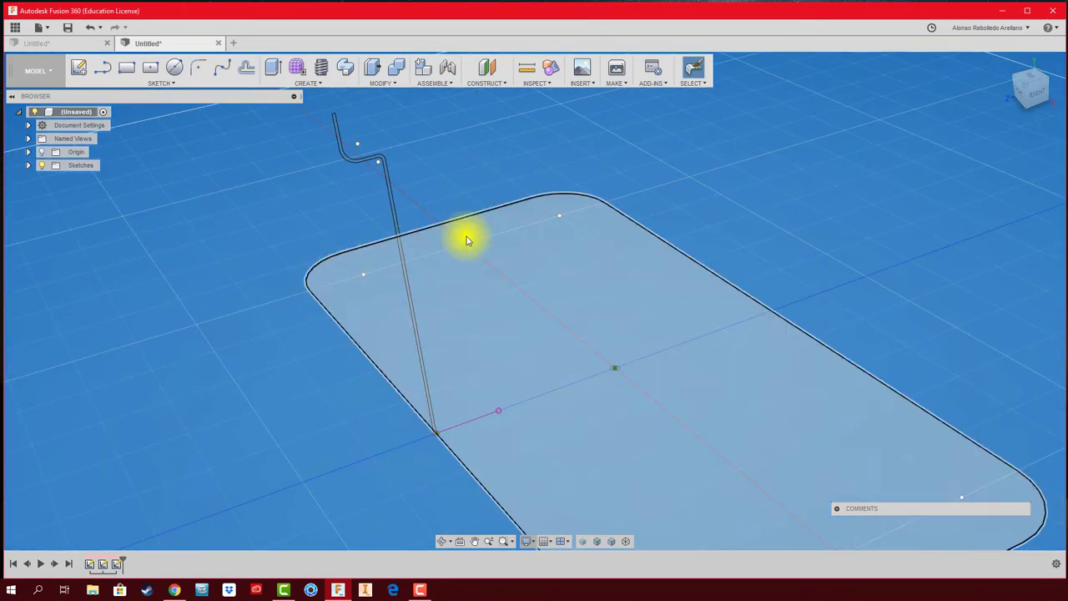
Sweep the thin S-profile along the rounded-rectangle sketch outline to create the tub wall body
middle_click_drag(752, 231, 744, 255)
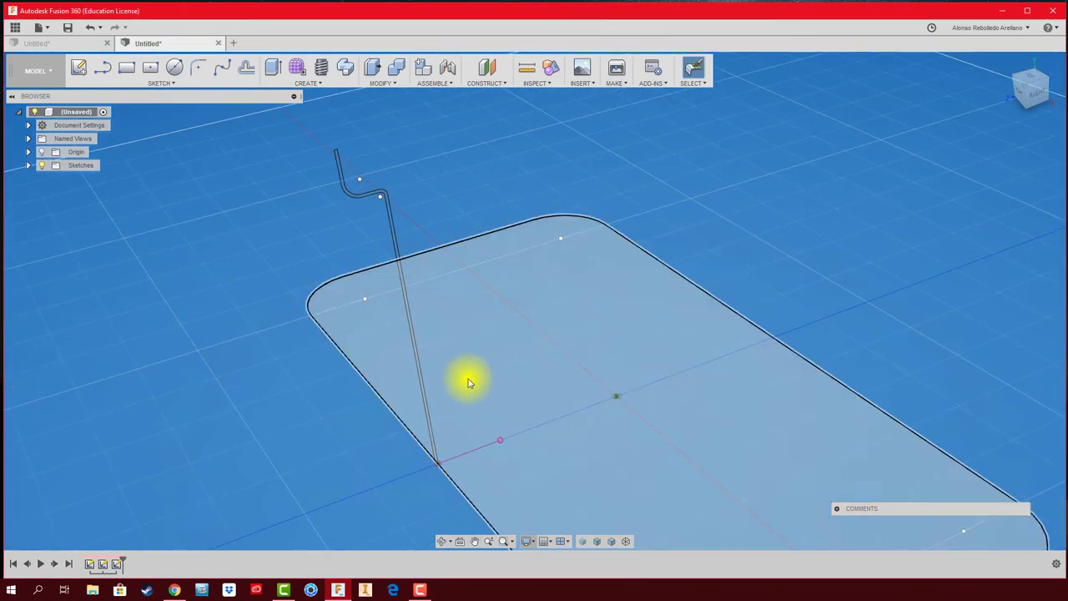
left_click(346, 72)
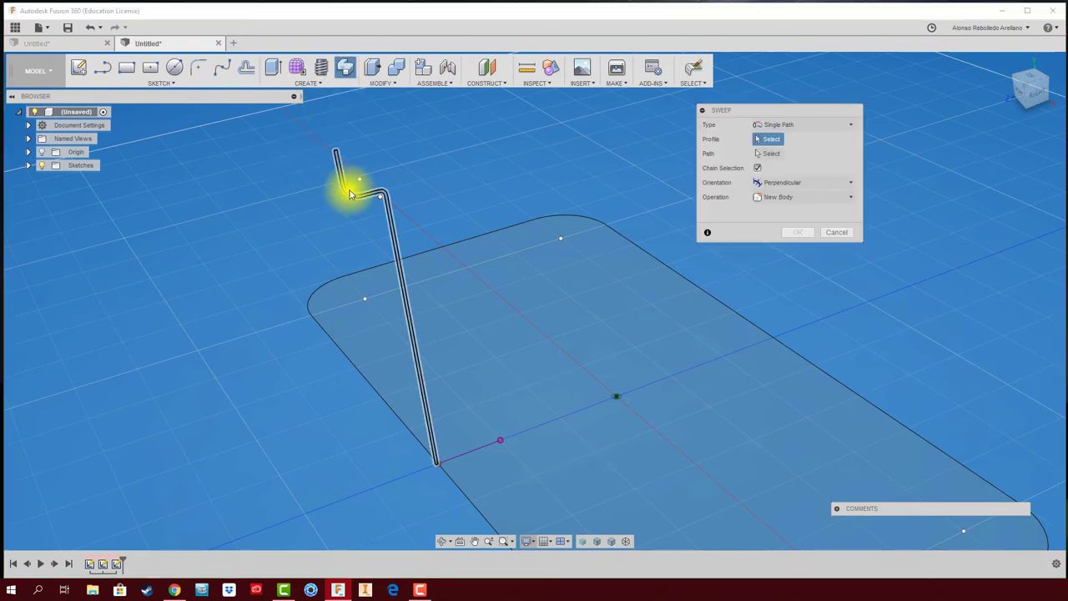
left_click(357, 198)
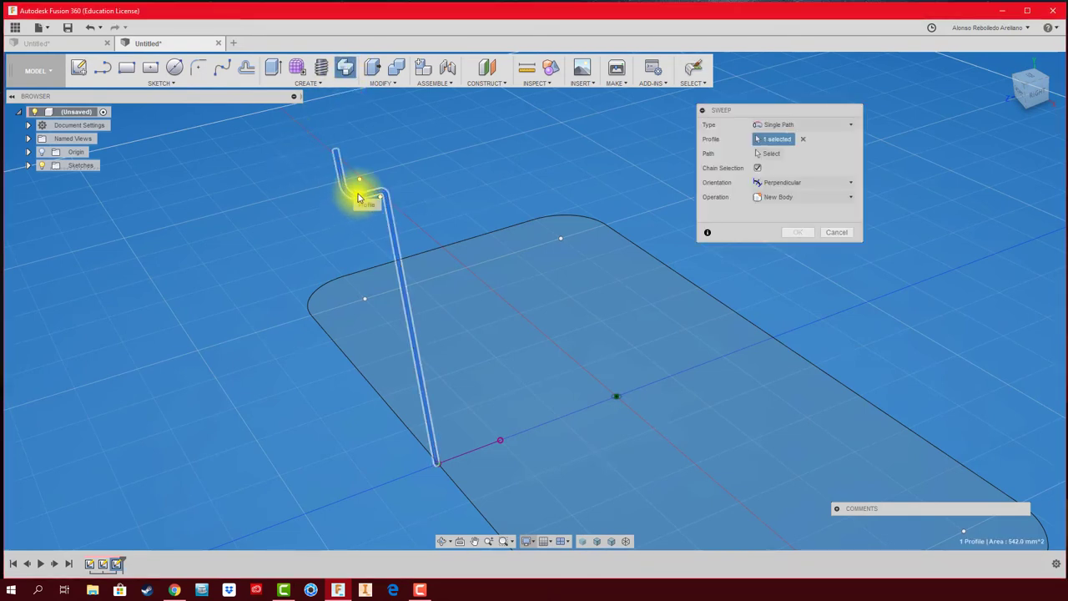
left_click(762, 154)
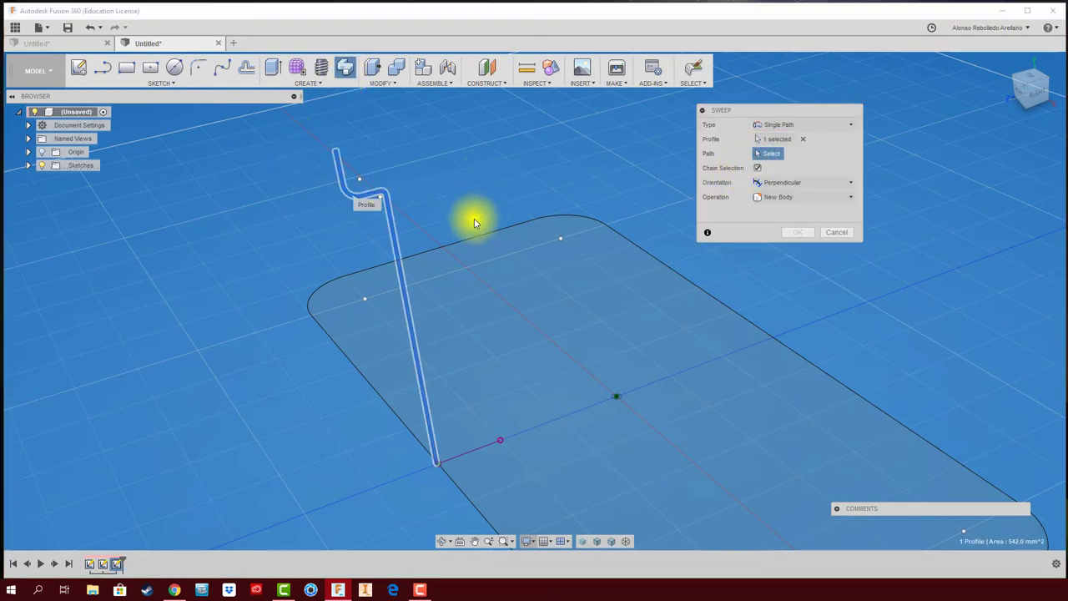
left_click(481, 236)
scroll(293, 331, "down", 4)
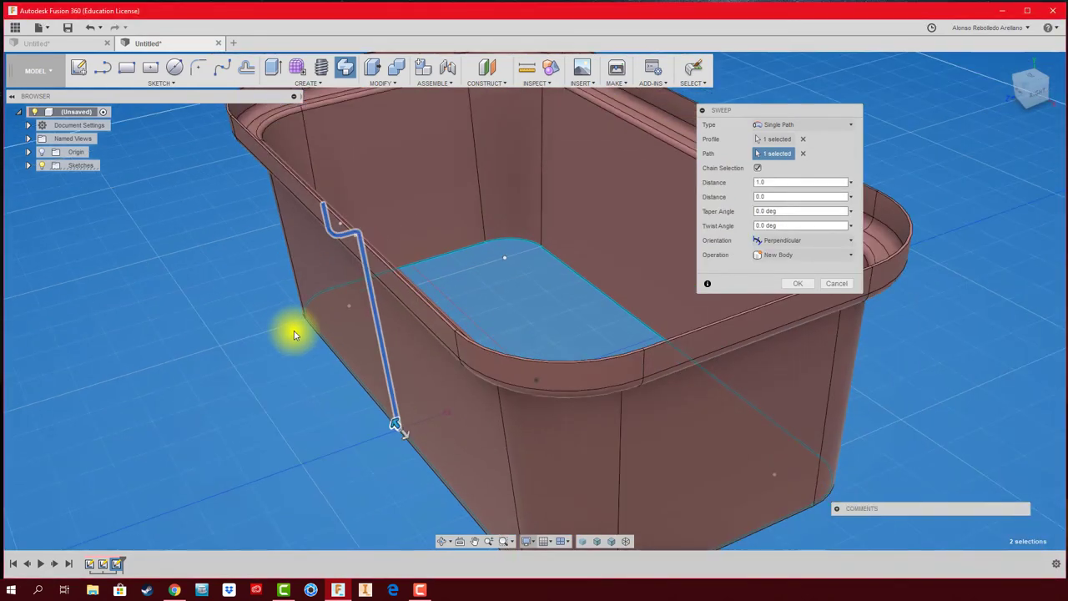
left_click(798, 285)
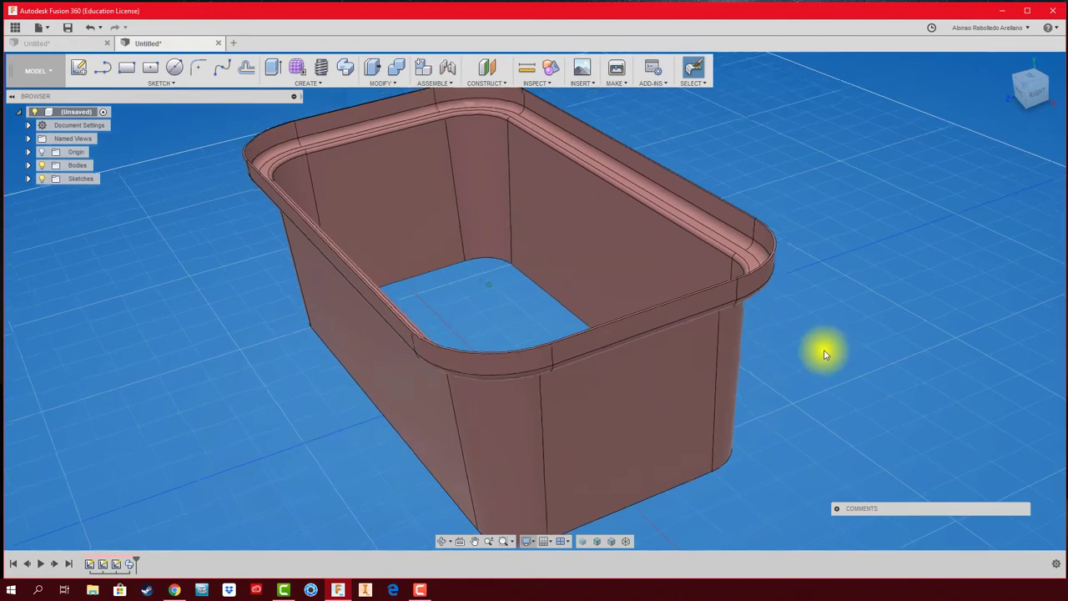
mouse_move(825, 355)
middle_mouse_down("shift")
mouse_move(761, 369)
mouse_move(259, 171)
middle_mouse_up("shift")
Place a new sketch on the wall's bottom end face and view the tub from a lower side angle
scroll(761, 369, "up", 3)
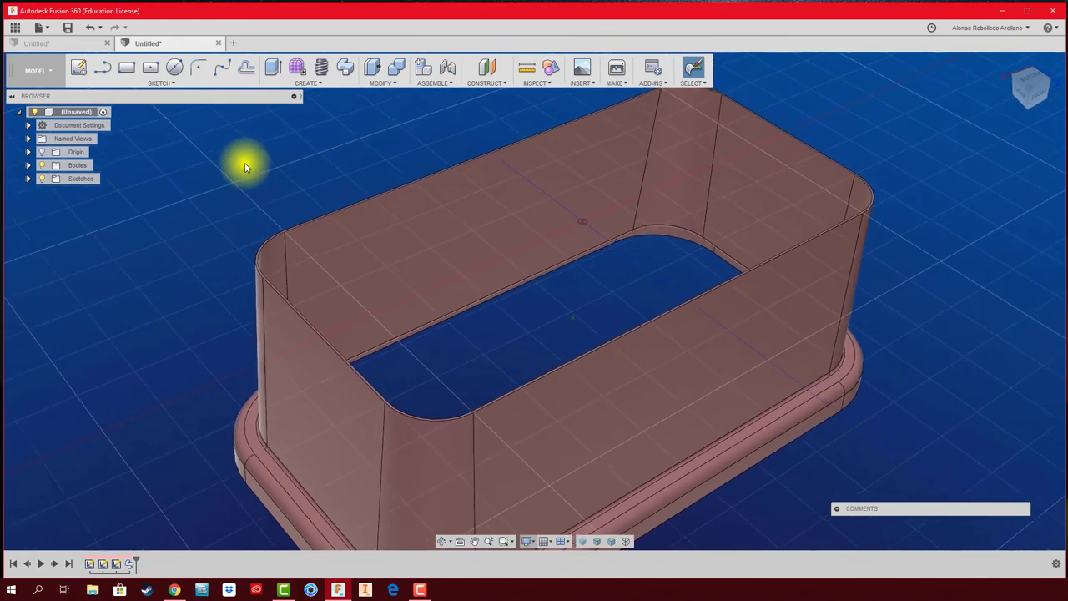
left_click(78, 69)
scroll(250, 234, "up", 5)
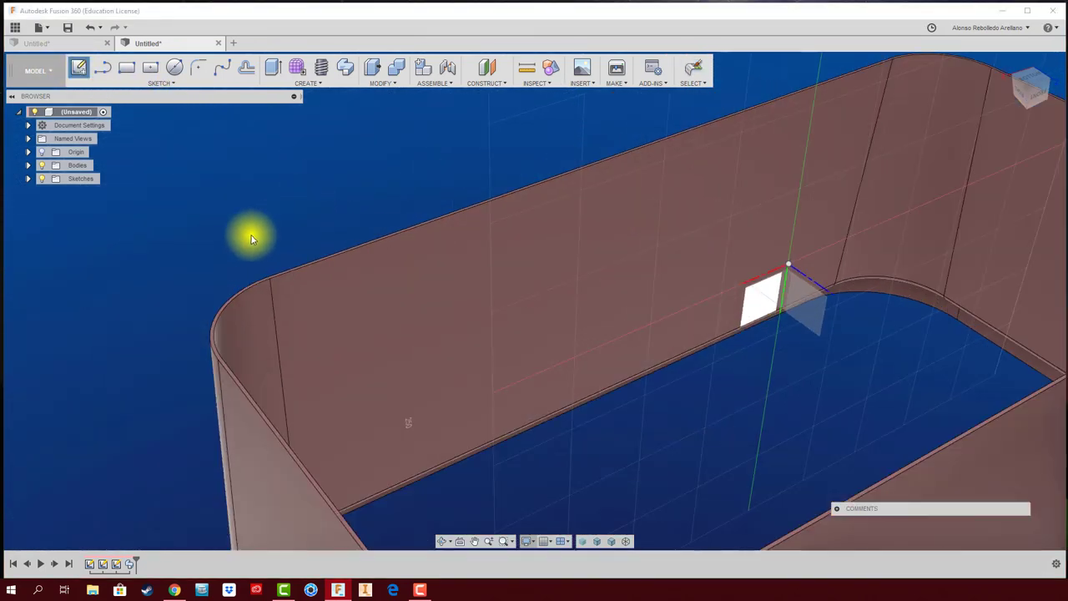
left_click(242, 309)
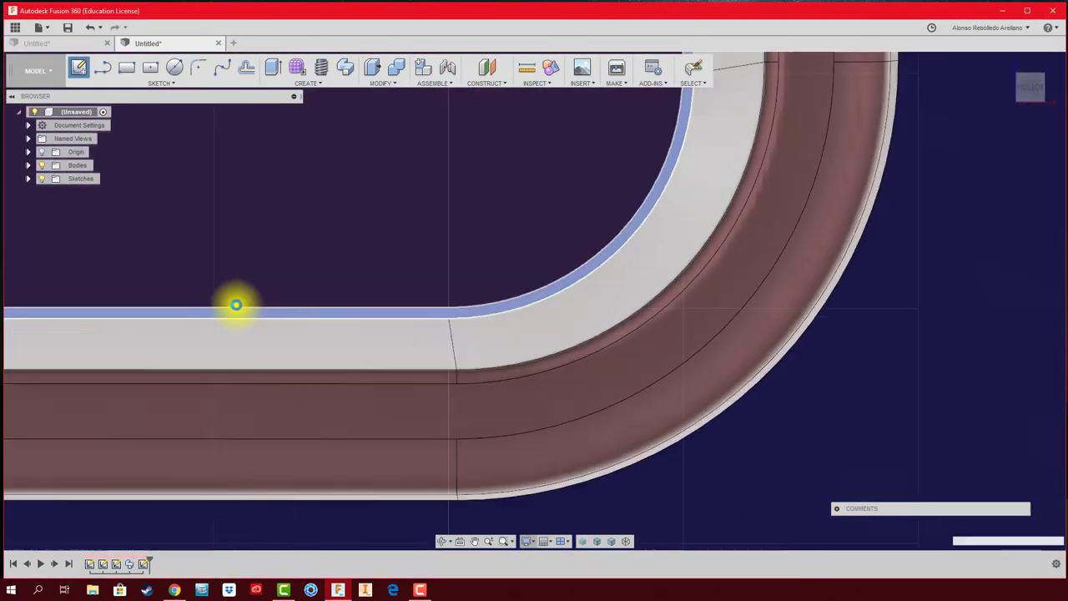
key("F6")
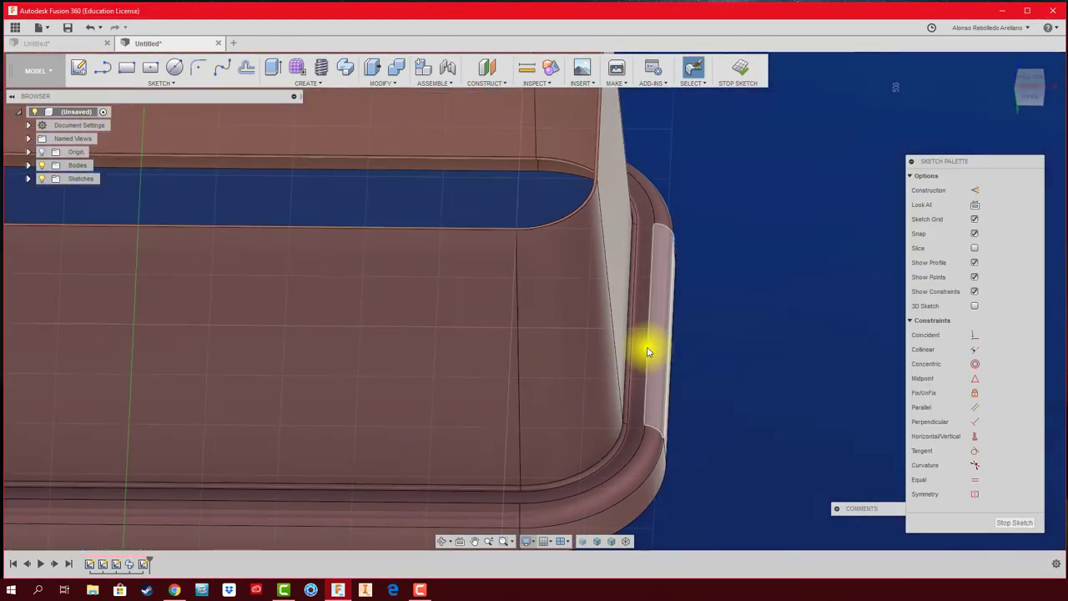
mouse_move(444, 225)
middle_mouse_down("shift")
mouse_move(298, 201)
mouse_move(339, 231)
mouse_move(529, 313)
mouse_move(288, 267)
middle_mouse_up("shift")
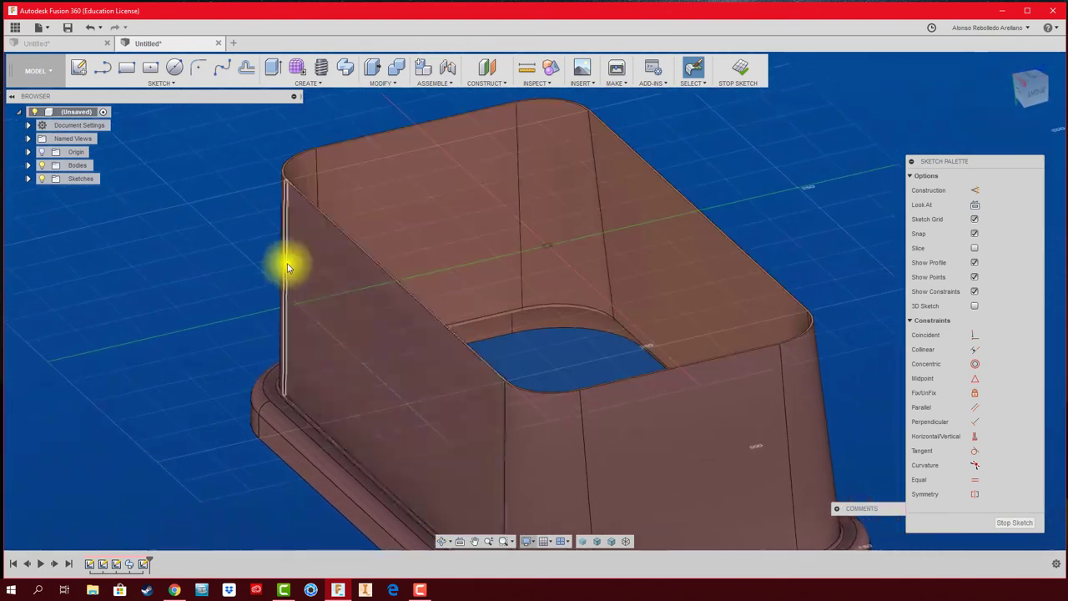
left_click(169, 86)
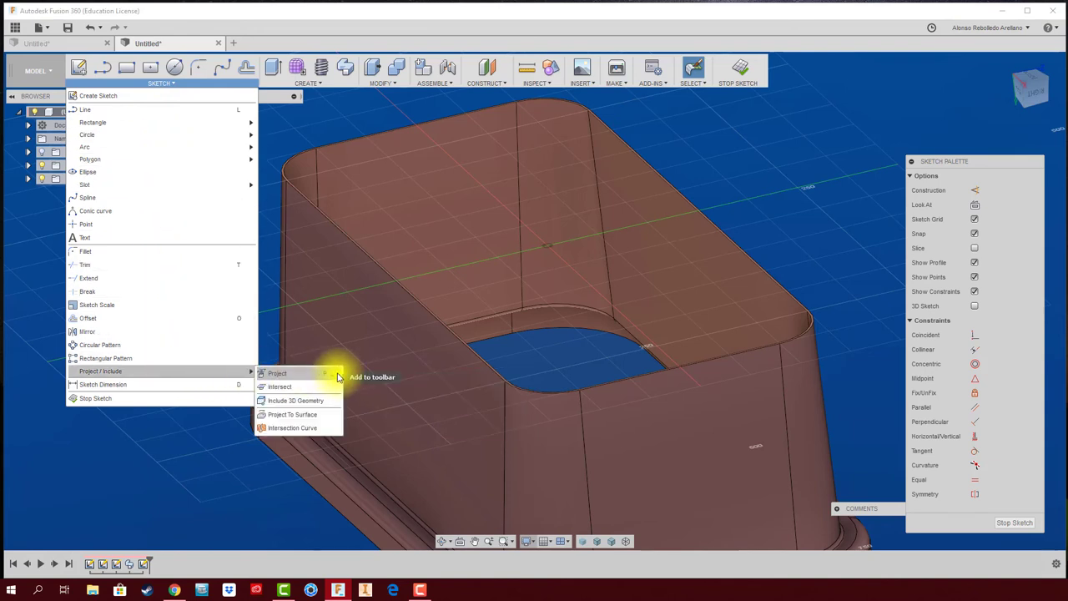
Project the straight bottom edge and one rounded corner arc into the sketch
left_click(269, 69)
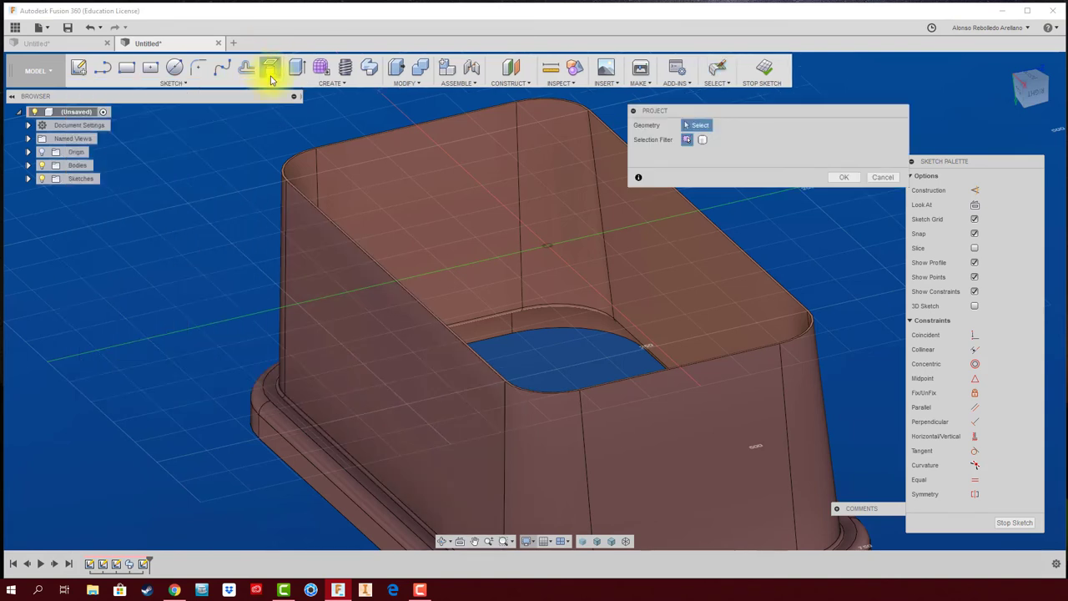
scroll(293, 172, "up", 3)
scroll(295, 173, "up", 3)
scroll(285, 209, "up", 2)
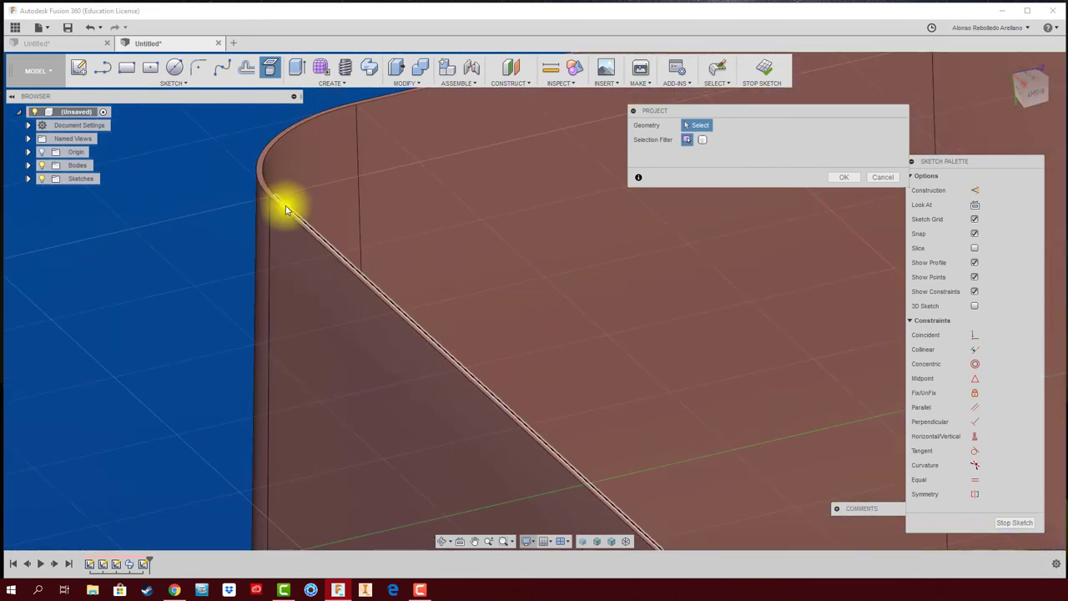
left_click(286, 208)
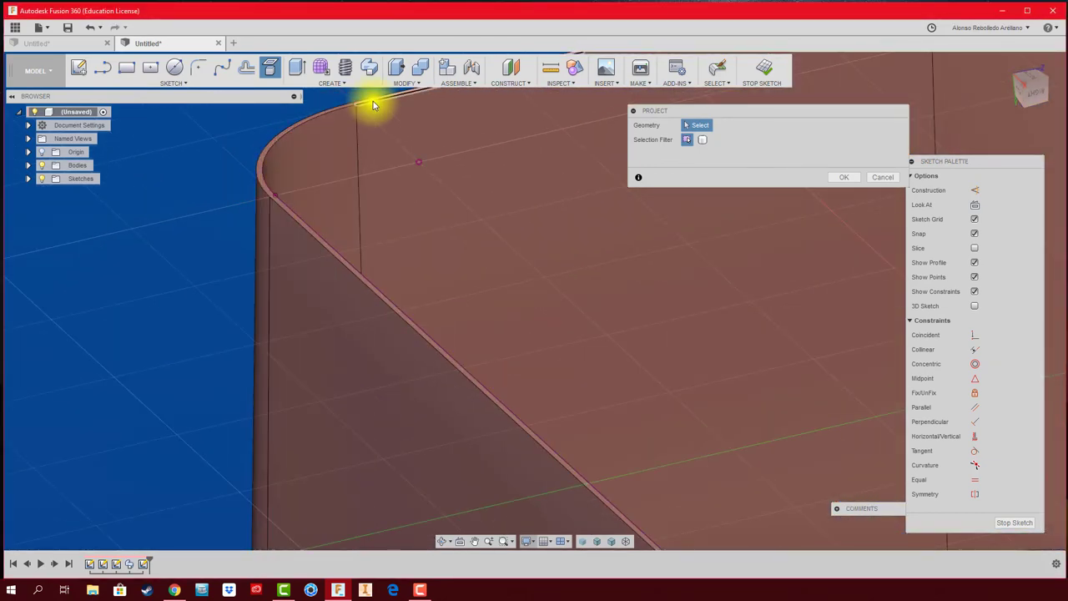
middle_click_drag(373, 100, 586, 211, "shift")
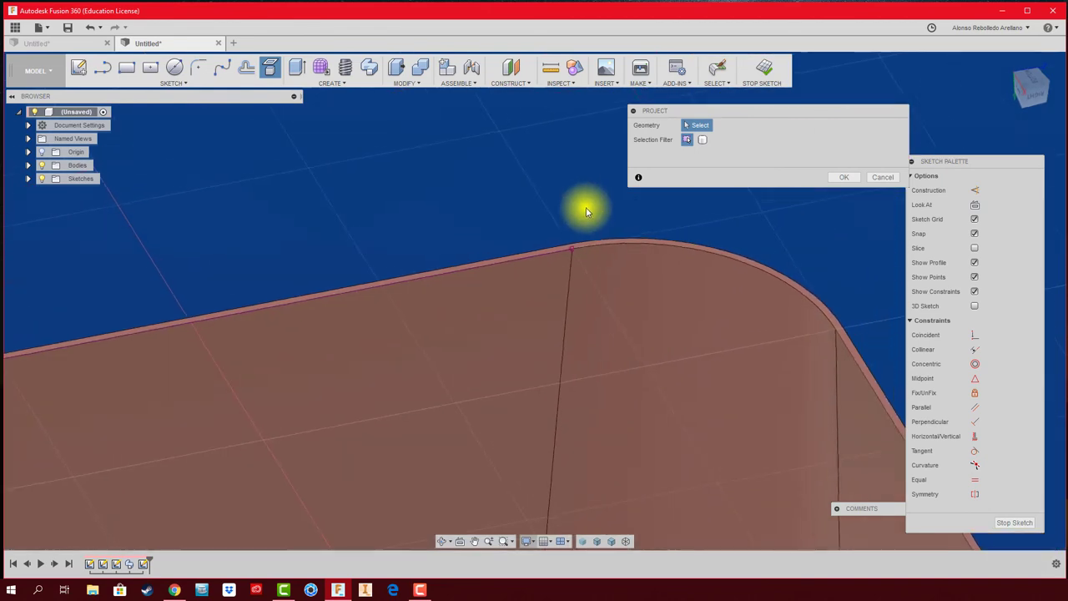
left_click(607, 248)
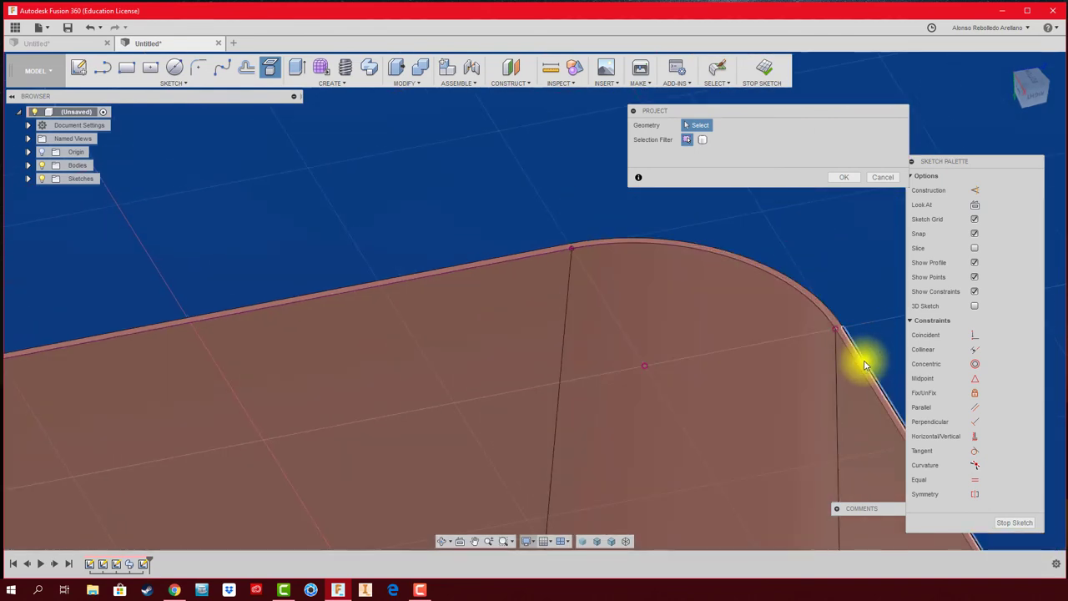
Project the remaining rounded corner and confirm the closed projected outline
mouse_move(857, 369)
middle_mouse_down("shift")
mouse_move(746, 353)
mouse_move(732, 375)
mouse_move(765, 343)
mouse_move(741, 328)
middle_mouse_up("shift")
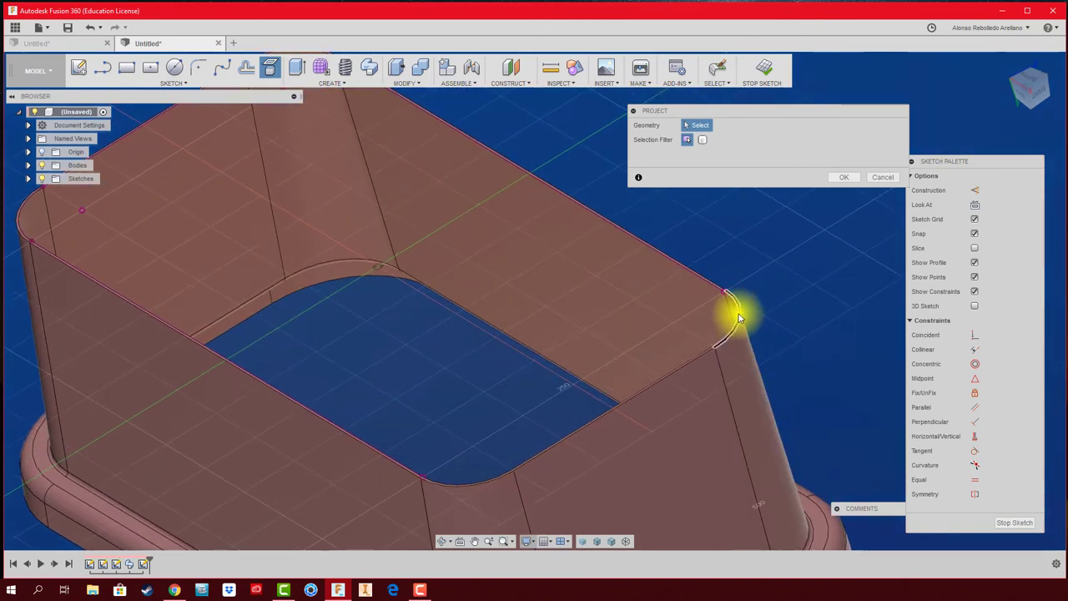
scroll(734, 333, "up", 5)
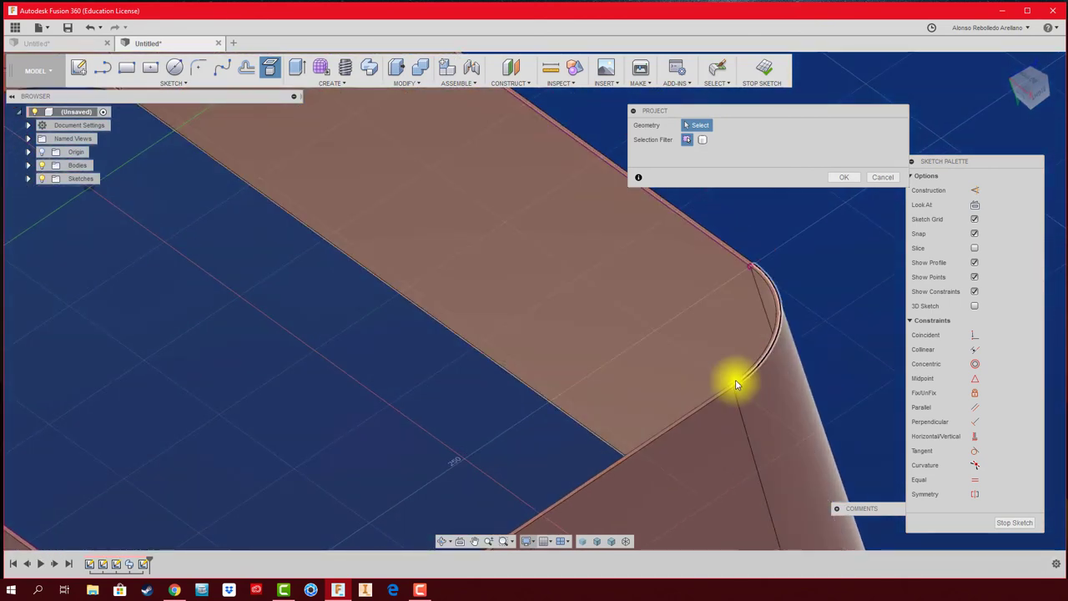
scroll(721, 390, "down", 3)
scroll(476, 434, "down", 3)
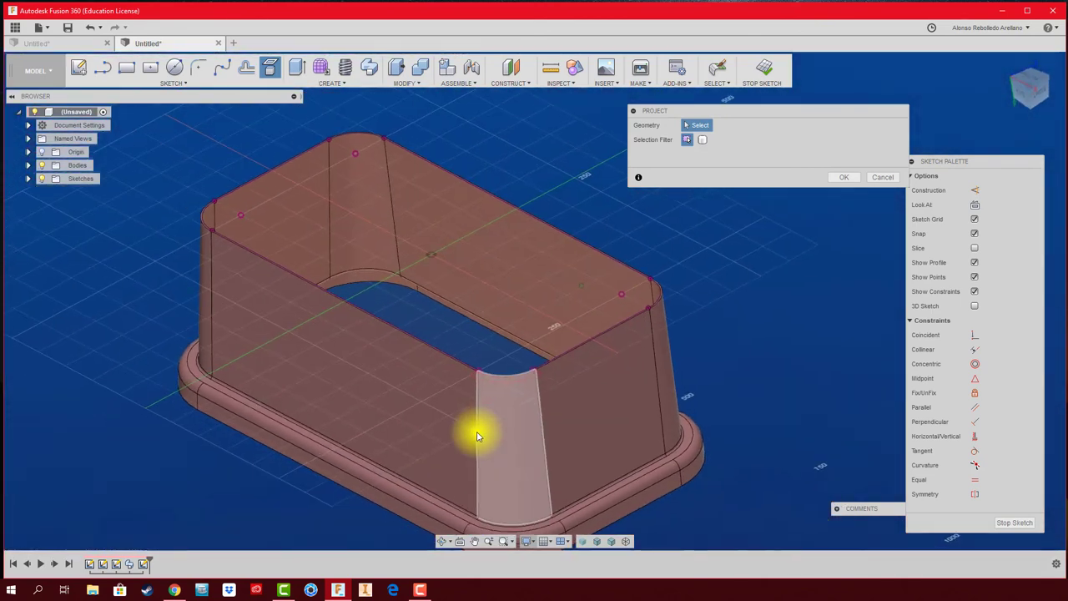
scroll(543, 393, "up", 3)
scroll(519, 425, "up", 2)
scroll(520, 426, "up", 1)
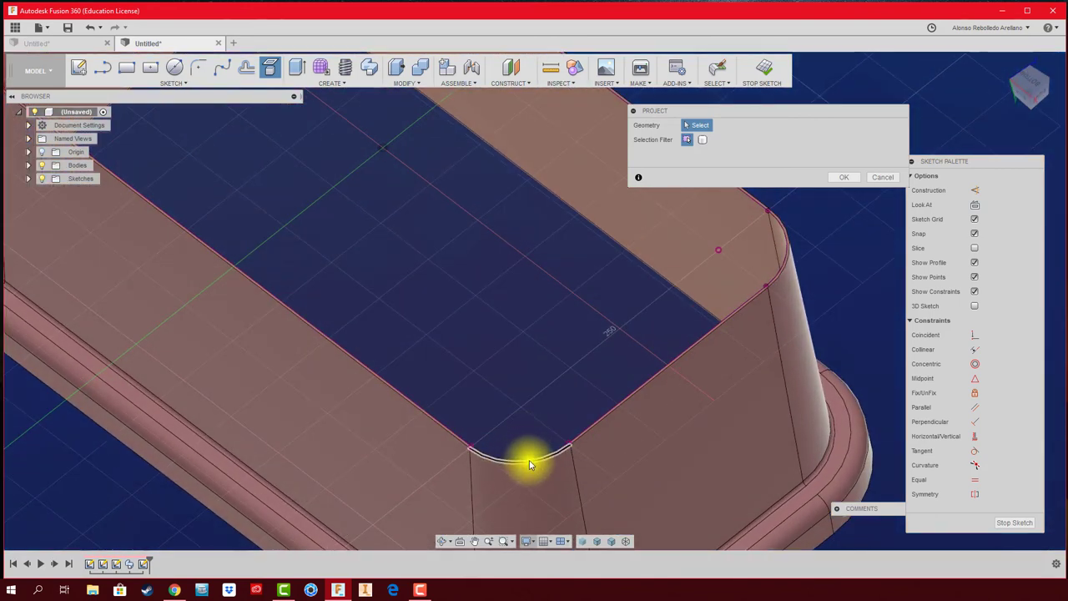
left_click(529, 459)
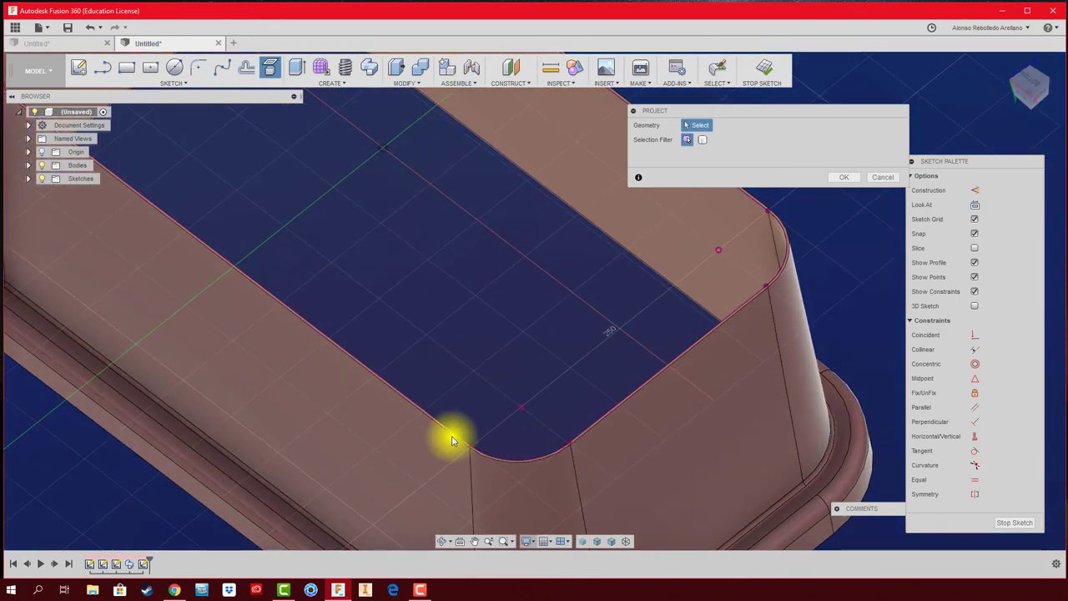
scroll(829, 209, "down", 5)
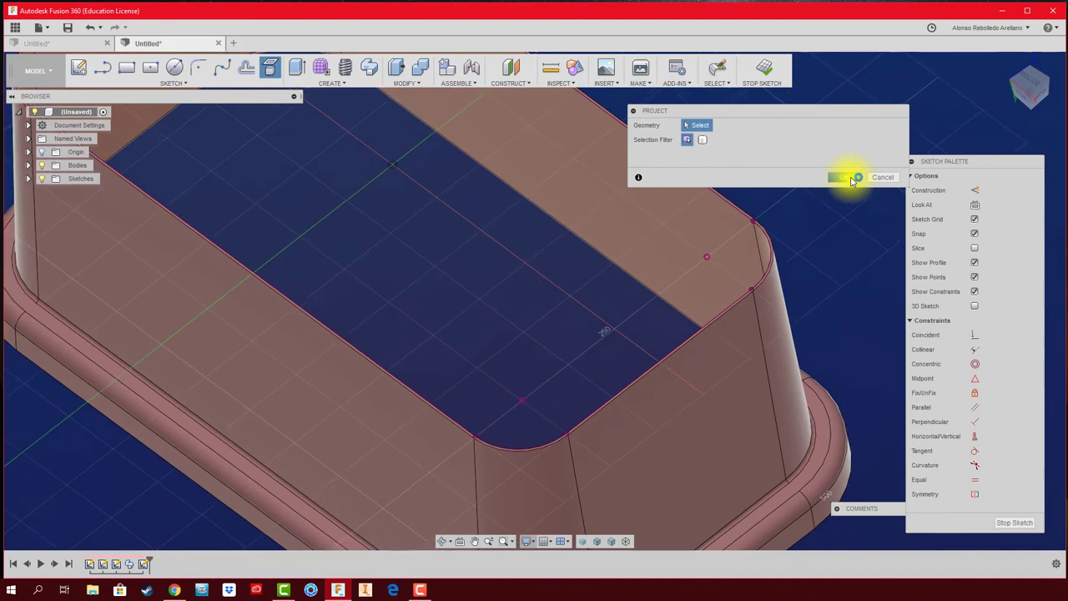
left_click(844, 177)
scroll(636, 193, "down", 1)
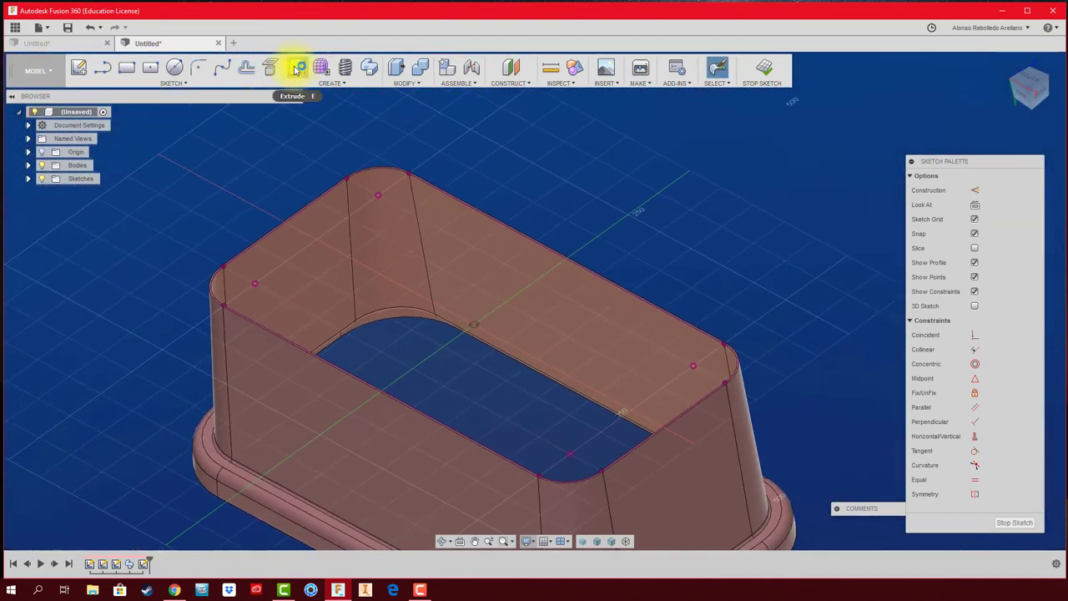
Extrude the closed bottom outline into a new body that caps the tub
left_click(296, 67)
left_click(413, 259)
scroll(412, 259, "up", 1)
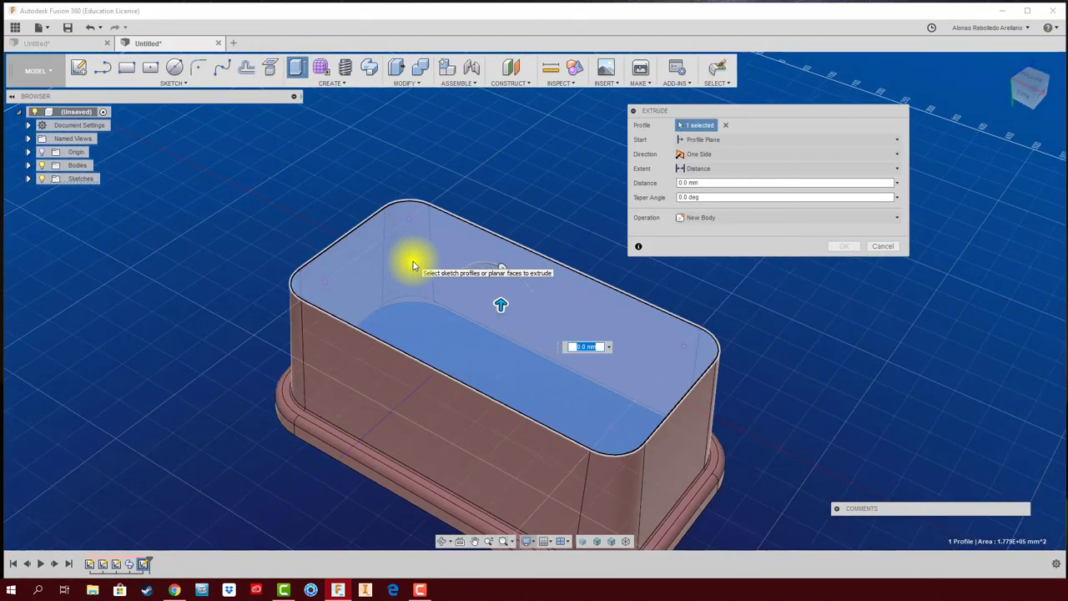
scroll(409, 262, "up", 3)
scroll(413, 259, "up", 2)
middle_click_drag(418, 253, 484, 241, "shift")
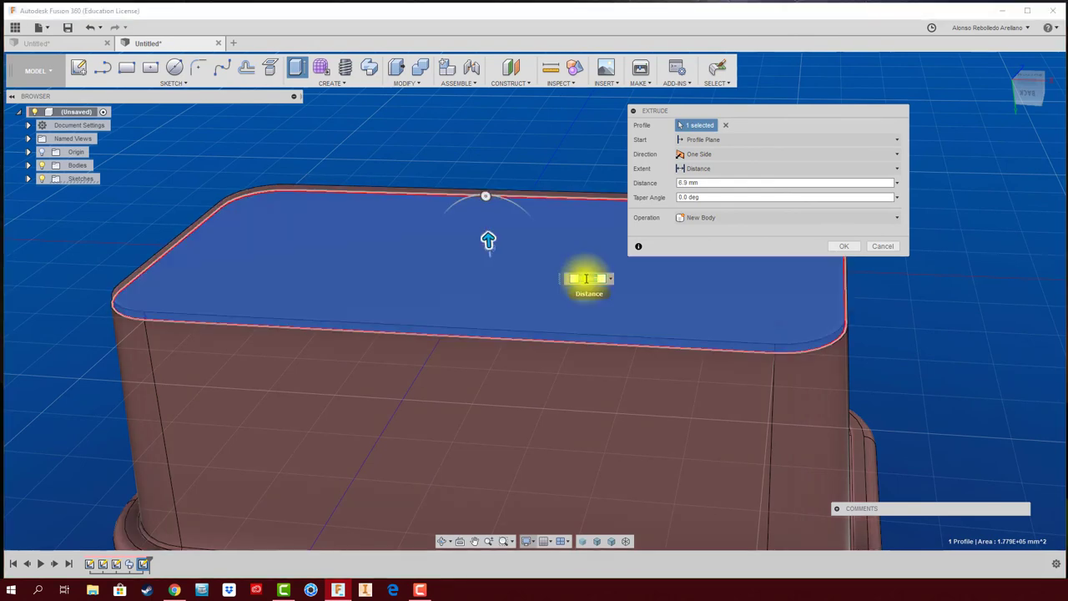
key("Return")
Inspect the capped tub from the back view, then return to the Home view
mouse_move(586, 278)
middle_mouse_down("shift")
mouse_move(571, 244)
mouse_move(485, 195)
mouse_move(906, 131)
mouse_move(1056, 94)
middle_mouse_up("shift")
left_click(1043, 92)
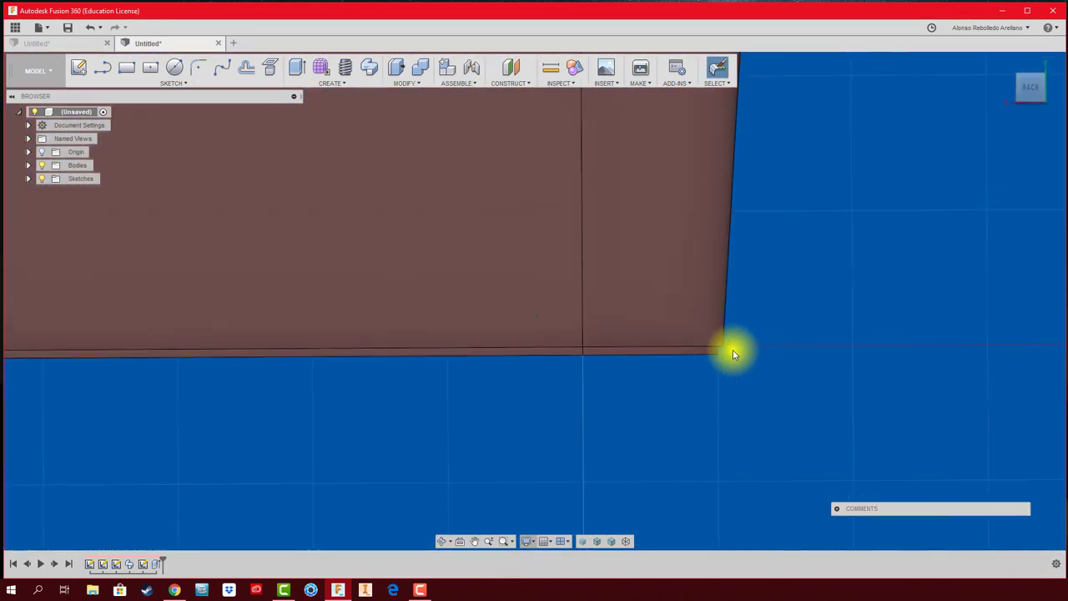
key("F6")
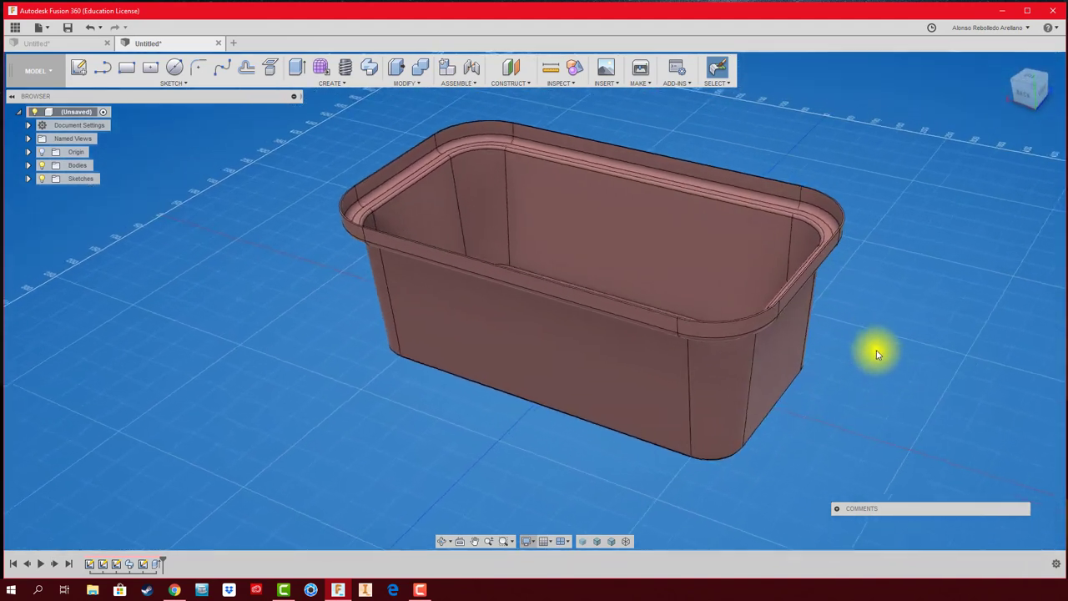